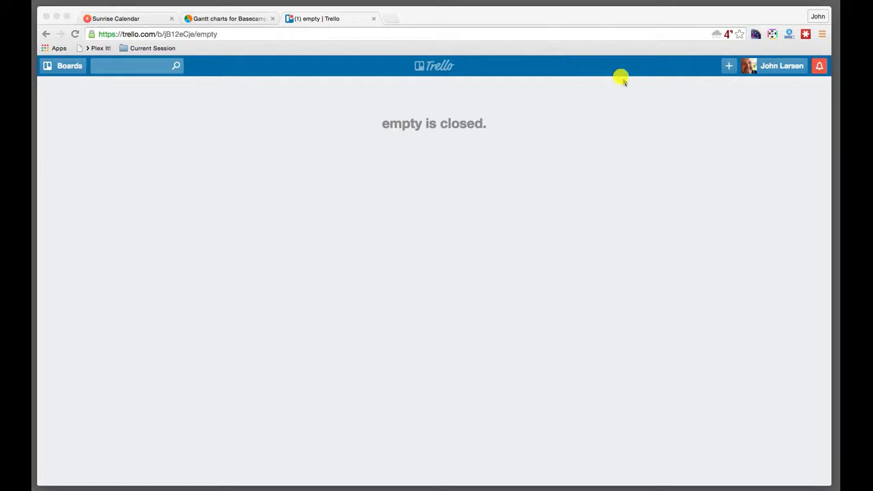
Create a private board titled "Jack's Tasks" in the Greendays organization.
{"action": "left_click", "coordinate": [728, 68]}
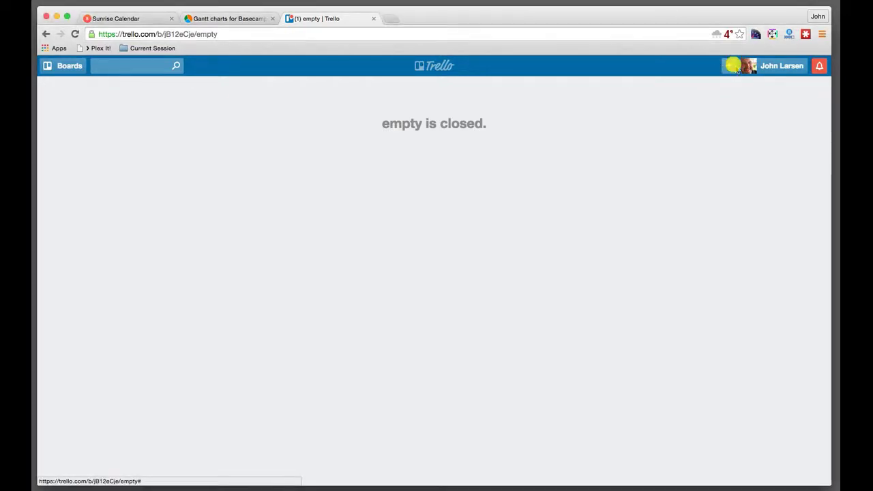
{"action": "left_click", "coordinate": [728, 66]}
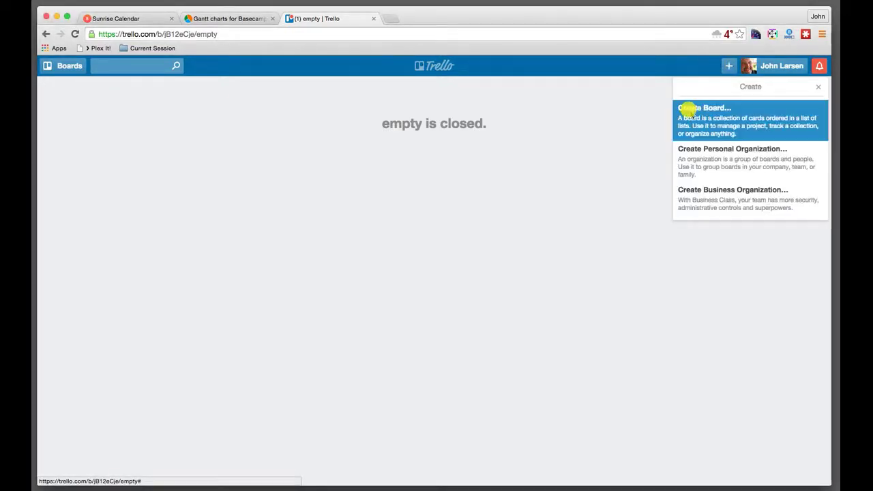
{"action": "left_click", "coordinate": [690, 112]}
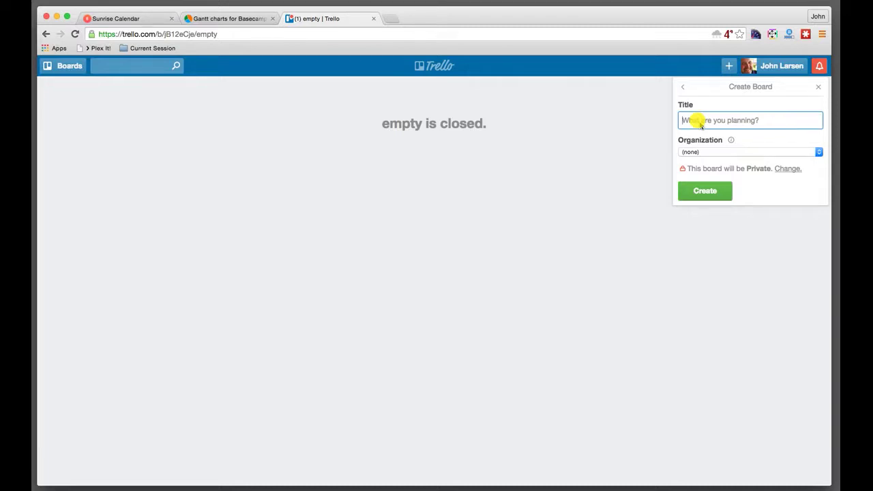
{"action": "type", "text": "Jack's Tasks"}
{"action": "key", "text": "Tab"}
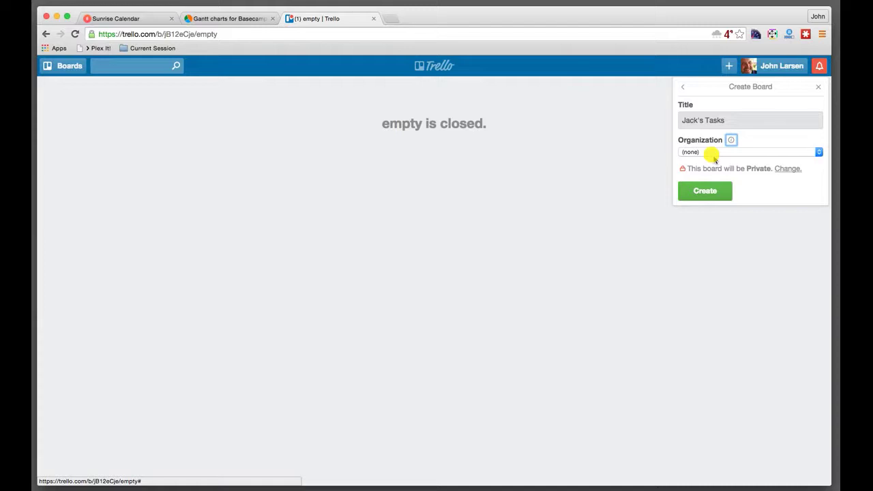
{"action": "left_click", "coordinate": [714, 156]}
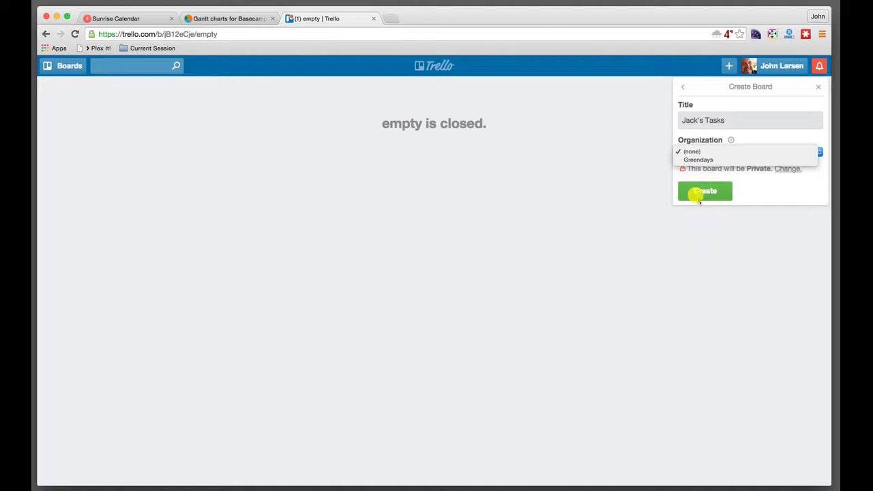
{"action": "left_click", "coordinate": [692, 161]}
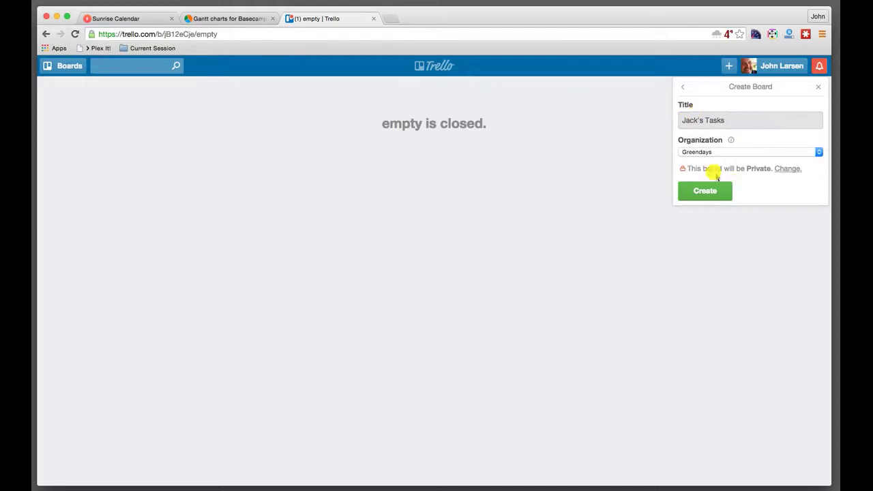
{"action": "left_click", "coordinate": [779, 169]}
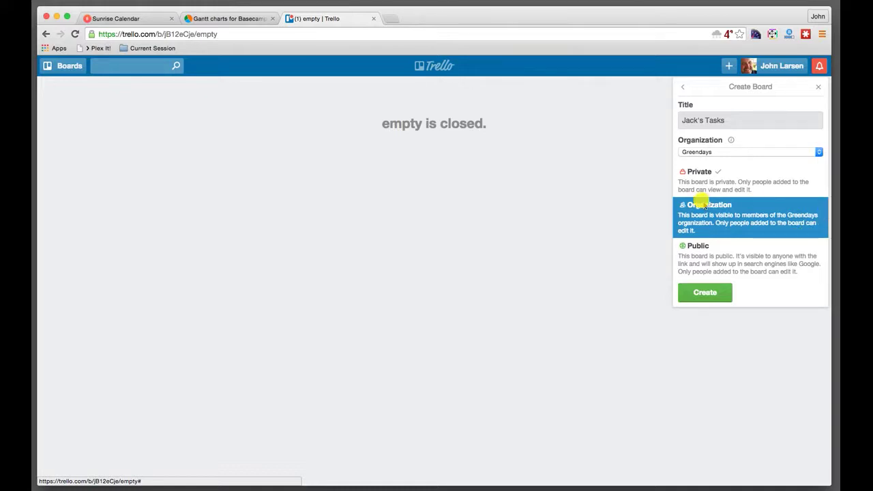
{"action": "left_click", "coordinate": [688, 172]}
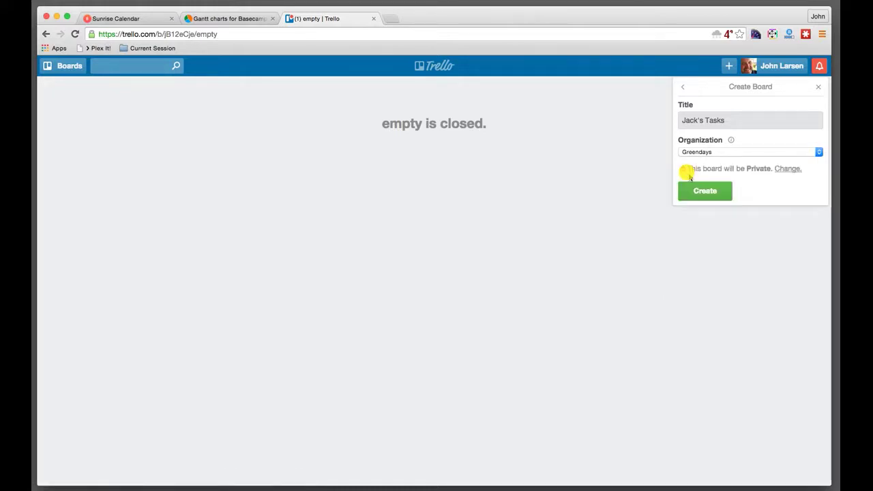
{"action": "left_click", "coordinate": [700, 191]}
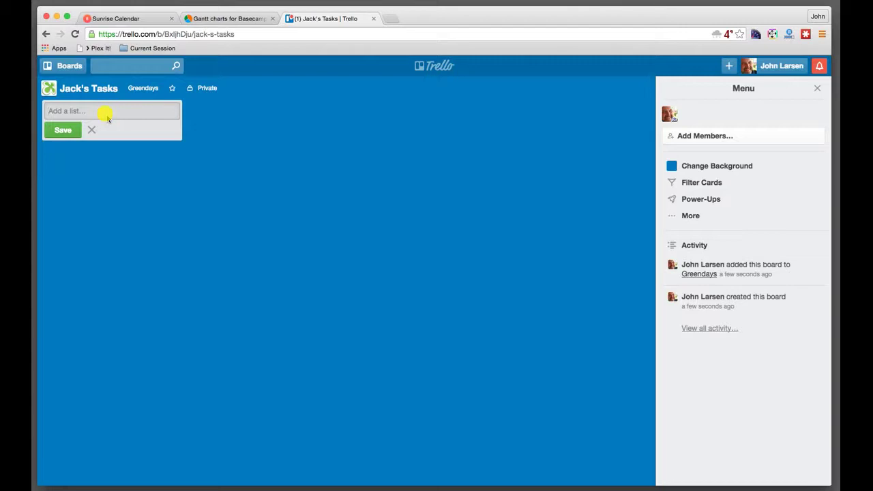
Add three lists to the board: "Major Focus = Long Term", "Major Focus = Medium Term" and "Major Focus = Short Term".
{"action": "type", "text": "Majo"}
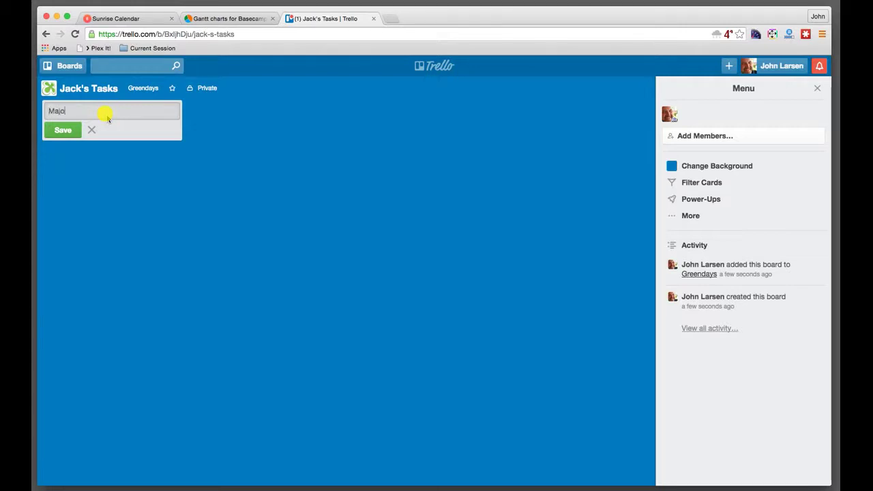
{"action": "type", "text": "r Focus = Long Term"}
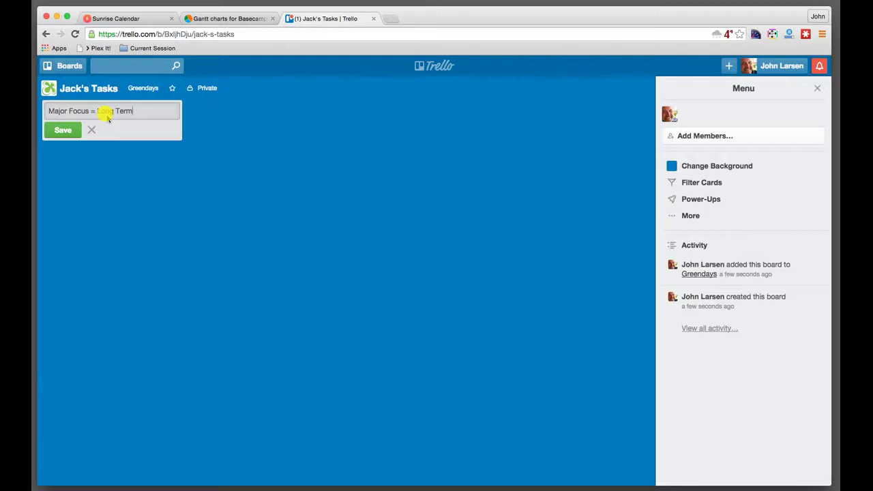
{"action": "key", "text": "Return"}
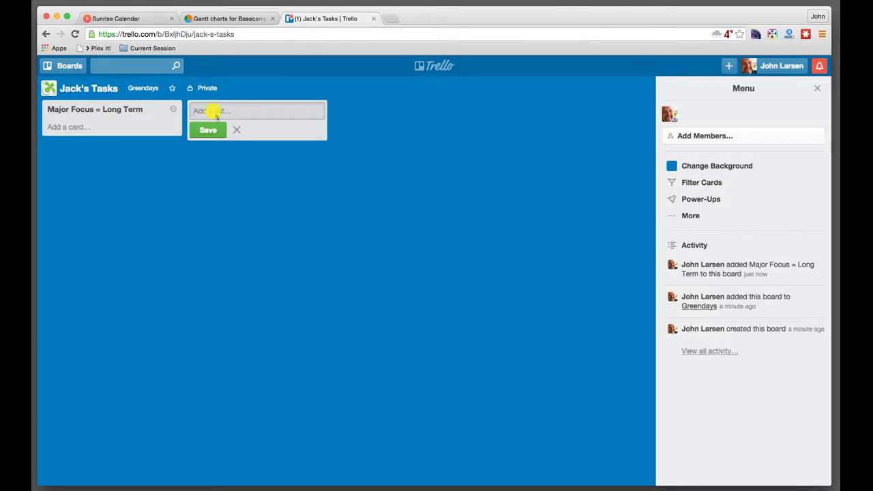
{"action": "type", "text": "Major Focus = Medium Term"}
{"action": "key", "text": "Return"}
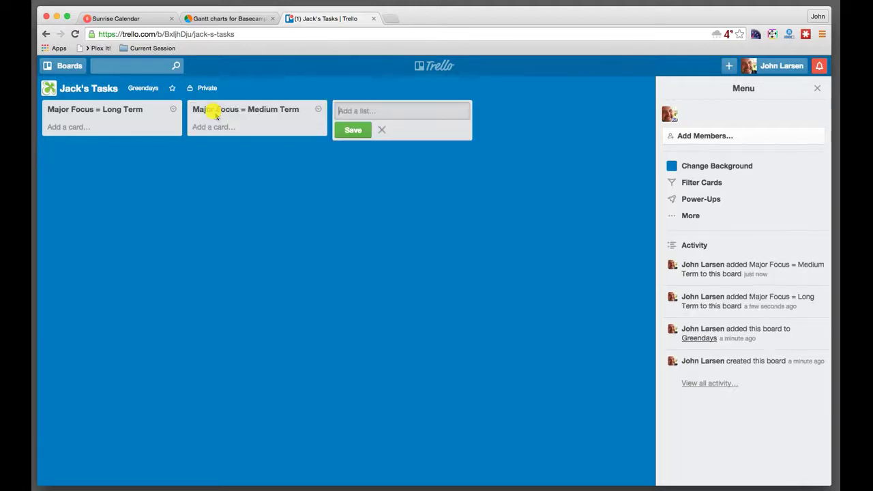
{"action": "type", "text": "Major Focus = Shor"}
{"action": "type", "text": "t Term"}
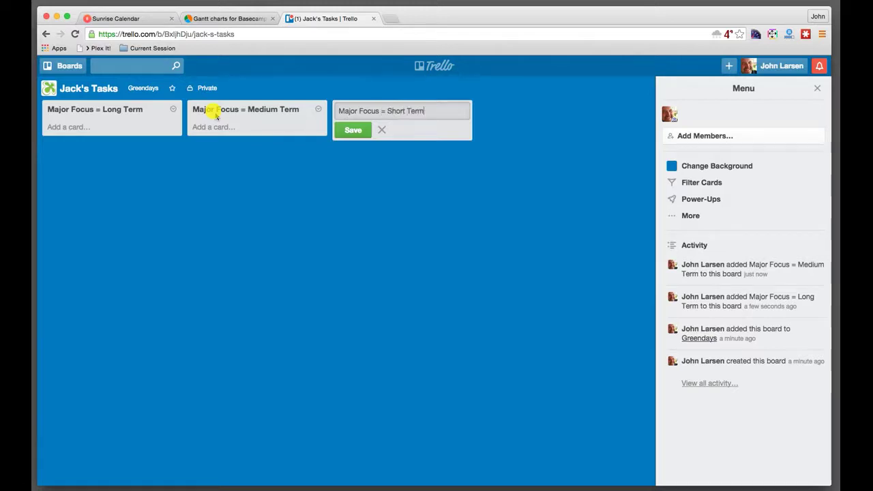
{"action": "key", "text": "Return"}
Add the lists "Today's Targets" and "Idea Inbox" after the Major Focus lists.
{"action": "type", "text": "Today"}
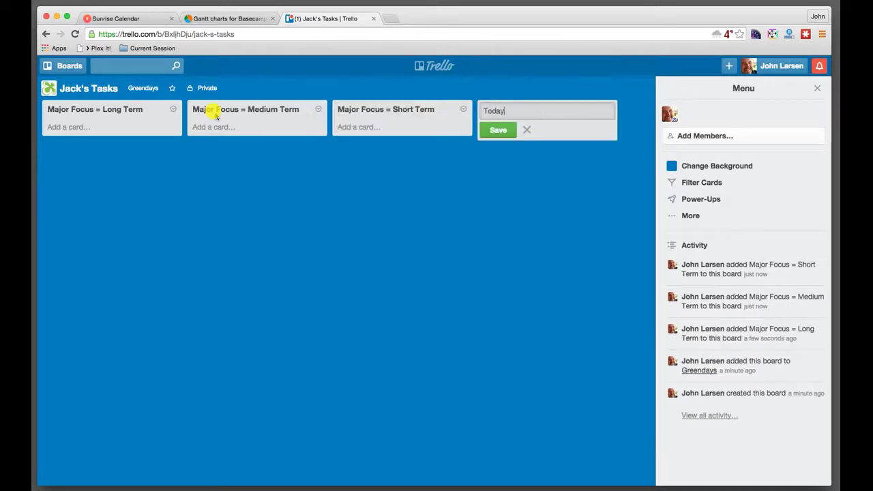
{"action": "type", "text": "'s Targets"}
{"action": "key", "text": "Return"}
{"action": "type", "text": "Idea Inbox"}
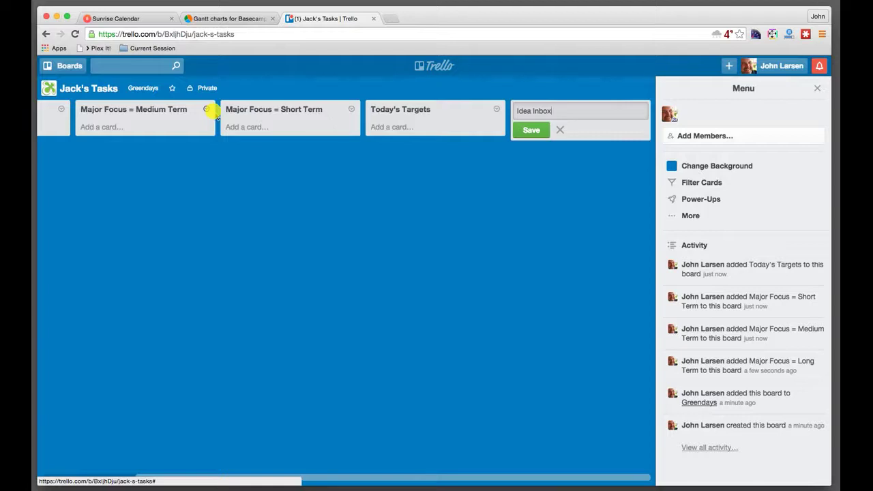
{"action": "key", "text": "Return"}
Add the lists "This Week's Targets" and "Next Week's Targets" after Idea Inbox.
{"action": "type", "text": "This W"}
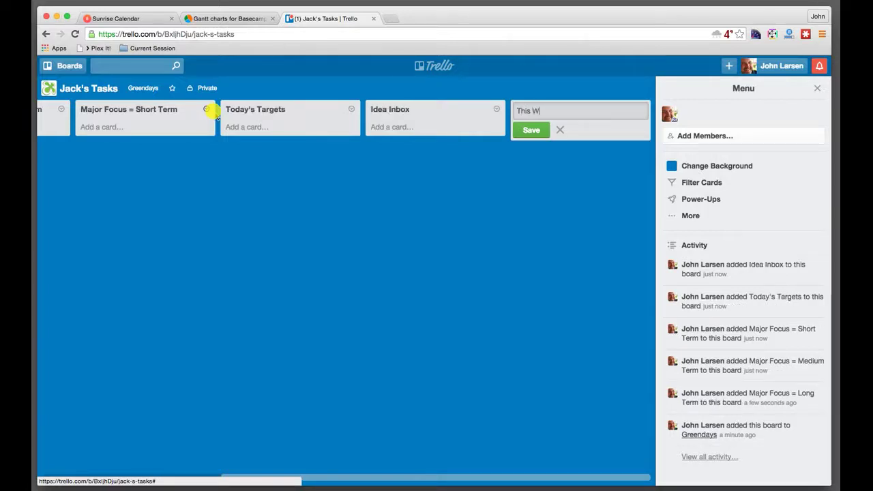
{"action": "type", "text": "eek's Targets"}
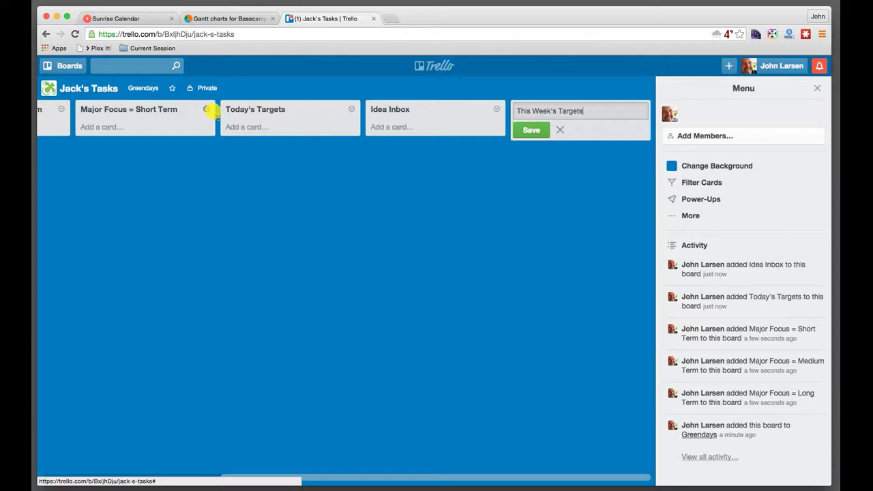
{"action": "key", "text": "Return"}
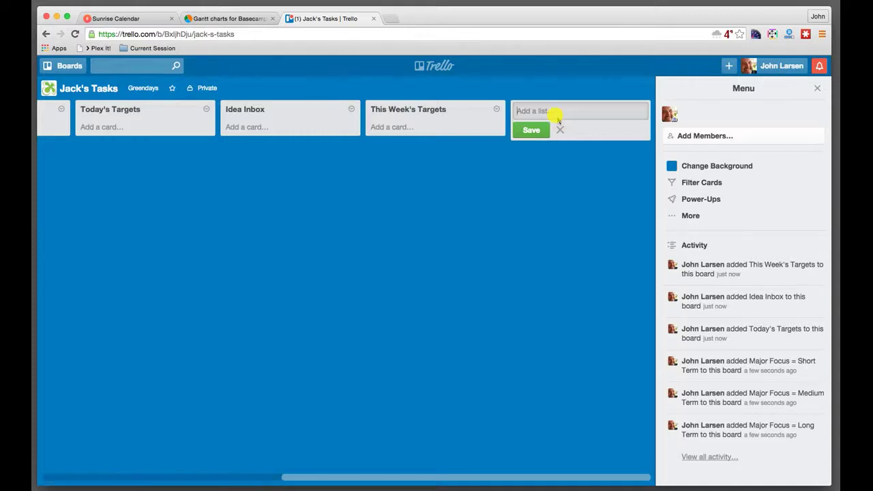
{"action": "type", "text": "Next Week"}
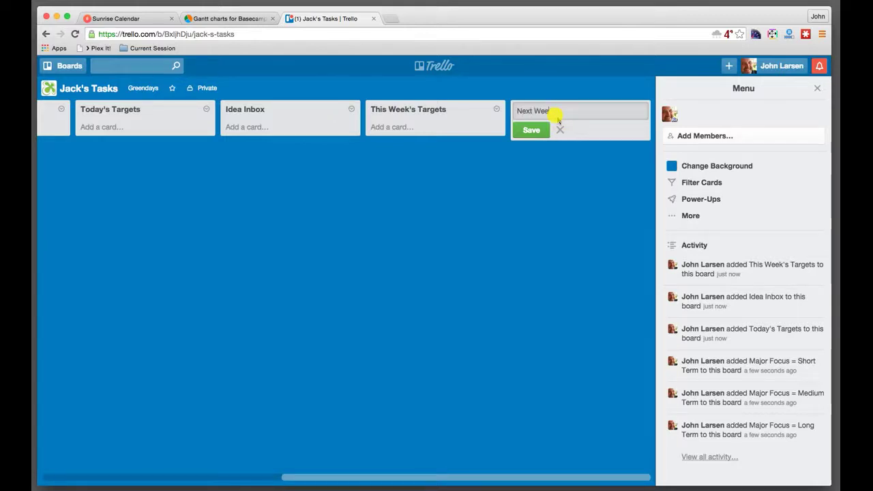
{"action": "type", "text": "'s Targets"}
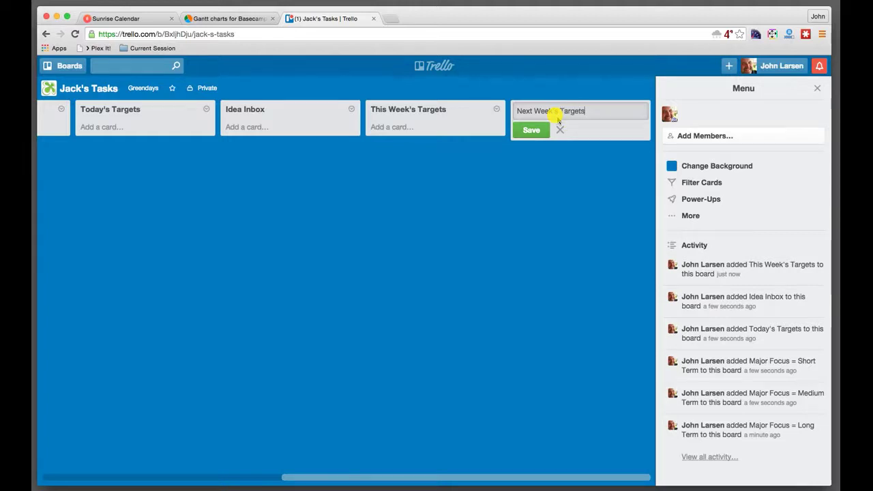
{"action": "key", "text": "Return"}
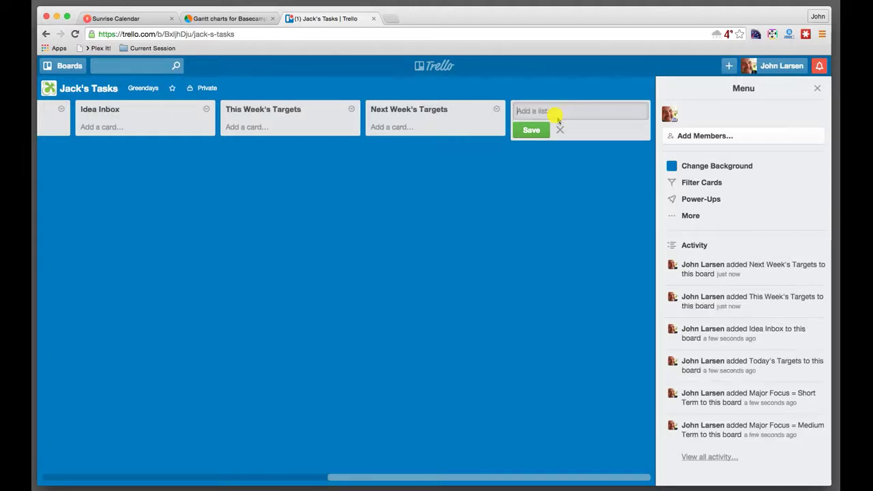
Add the lists "Future Self" and "Waiting on Others" after Next Week's Targets.
{"action": "type", "text": "Future Self"}
{"action": "key", "text": "Return"}
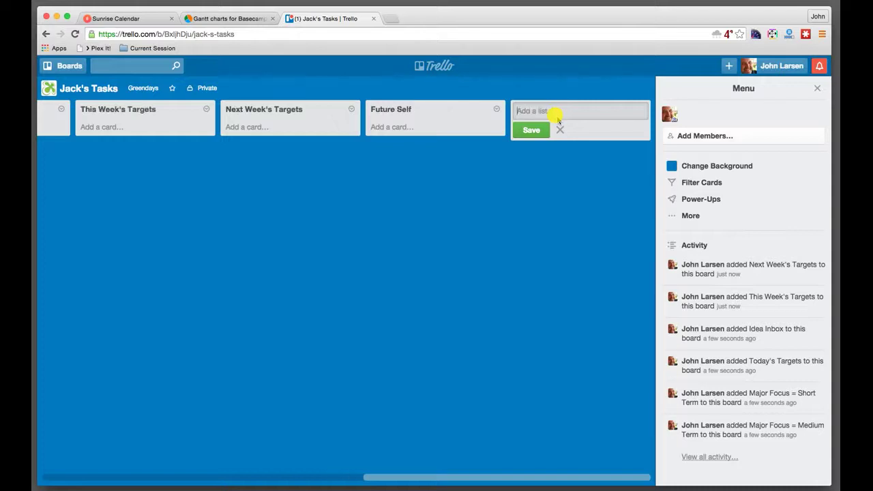
{"action": "type", "text": "Waiting o"}
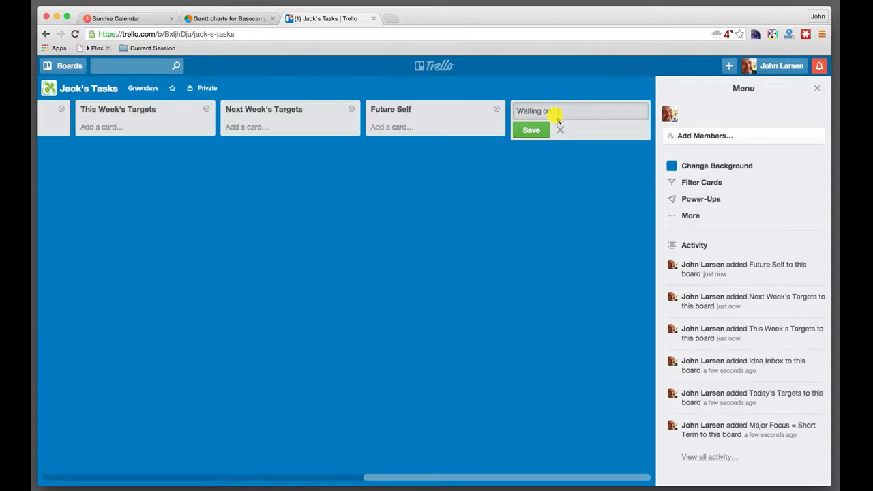
{"action": "type", "text": "n Others"}
{"action": "key", "text": "Return"}
Add the lists "Completed Today" and "Completed This Week" at the end of the board.
{"action": "type", "text": "Compl"}
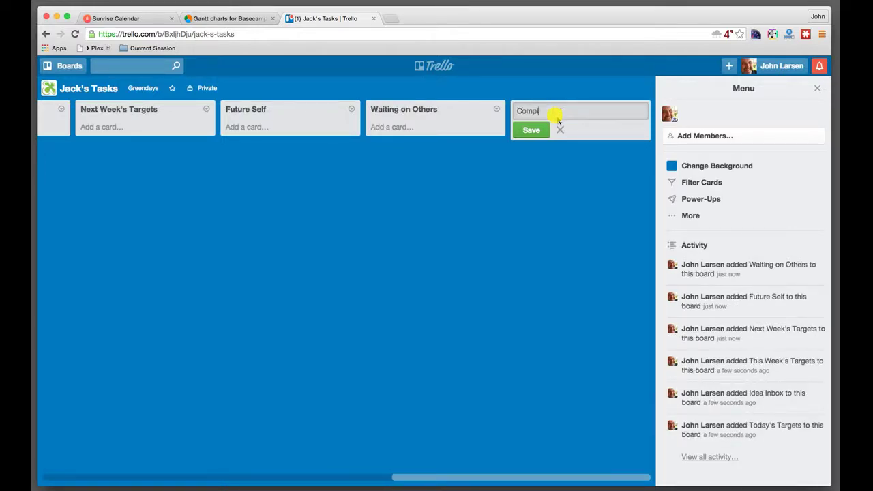
{"action": "type", "text": "eted Today"}
{"action": "key", "text": "Return"}
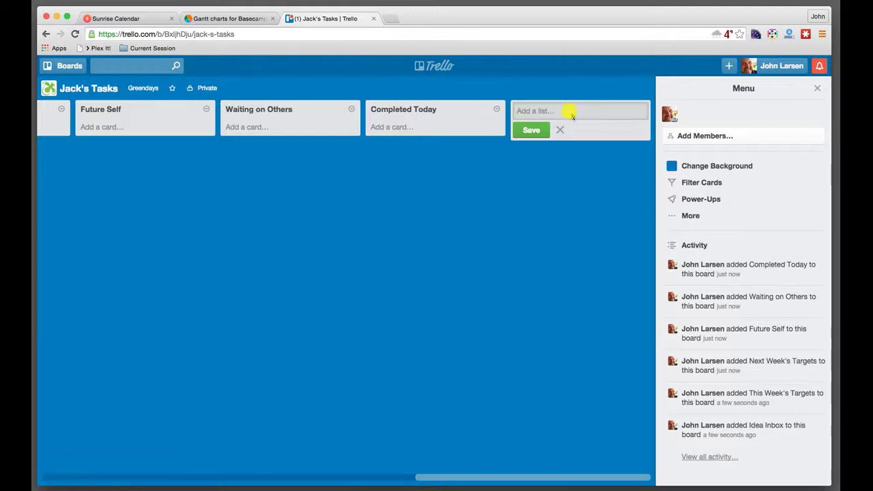
{"action": "type", "text": "Completed T"}
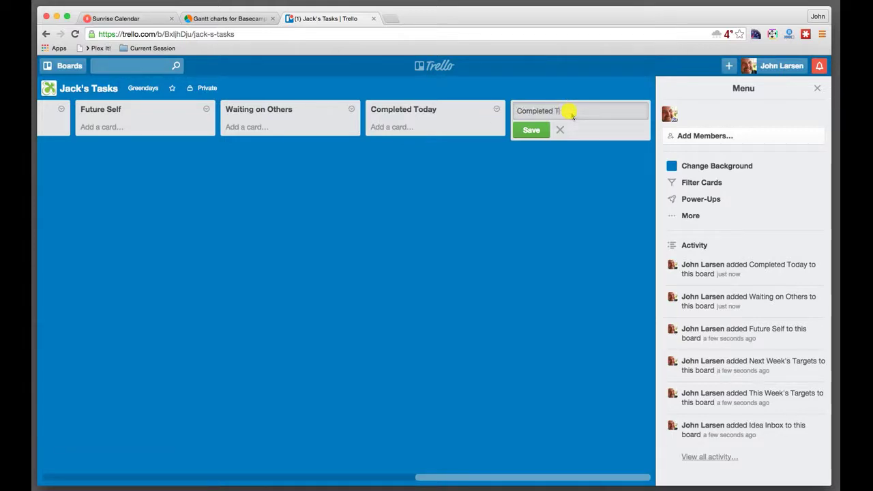
{"action": "type", "text": "his Week"}
{"action": "key", "text": "Return"}
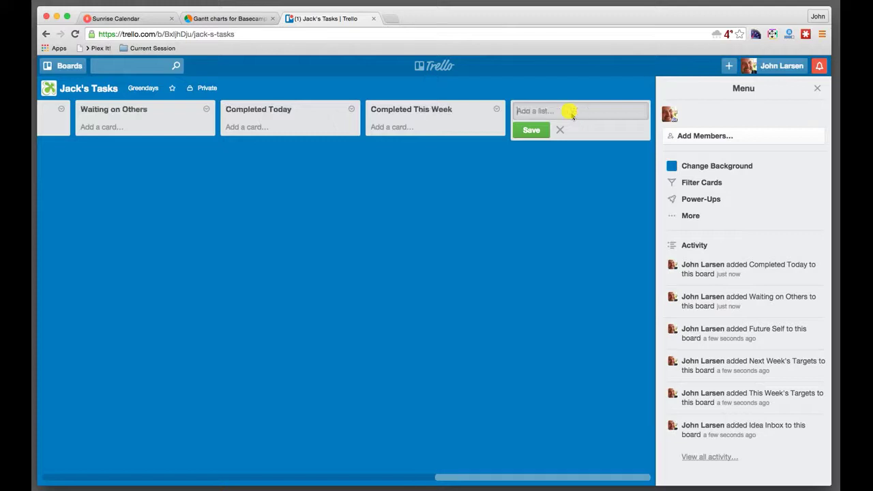
Add a card titled "Have $1,000,000" to the "Major Focus = Short Term" list.
{"action": "scroll", "coordinate": [405, 111], "scroll_direction": "left", "scroll_amount": 10}
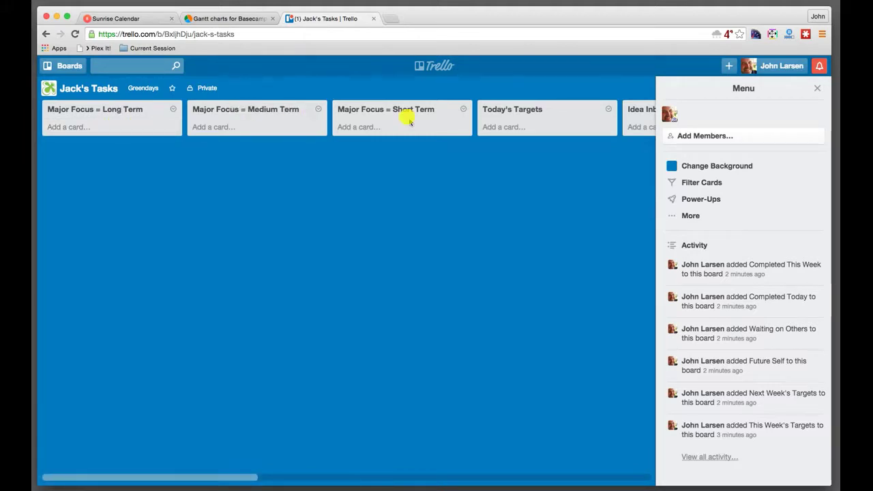
{"action": "left_click", "coordinate": [88, 130]}
{"action": "left_click", "coordinate": [362, 128]}
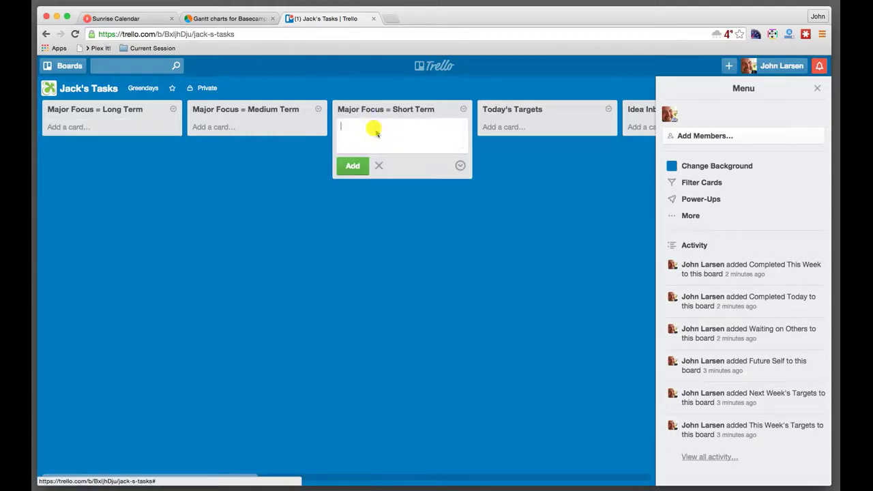
{"action": "type", "text": "Ha"}
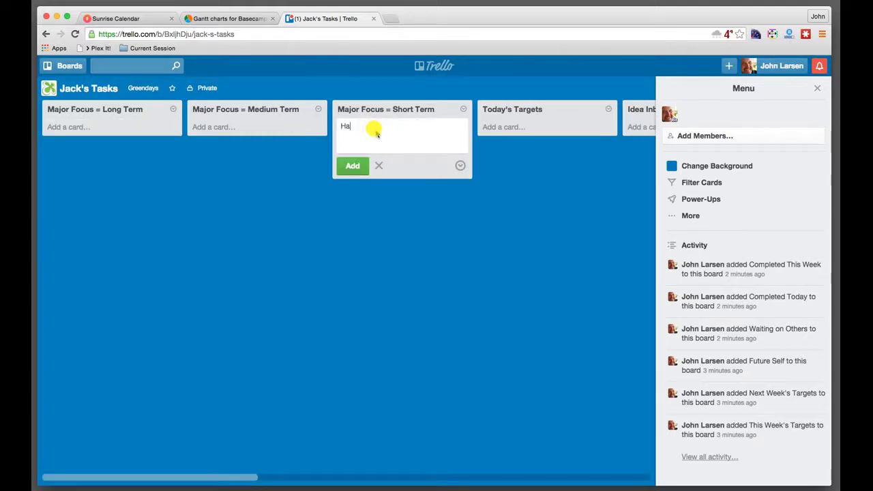
{"action": "type", "text": "ve $1,000,000-"}
{"action": "key", "text": "Return"}
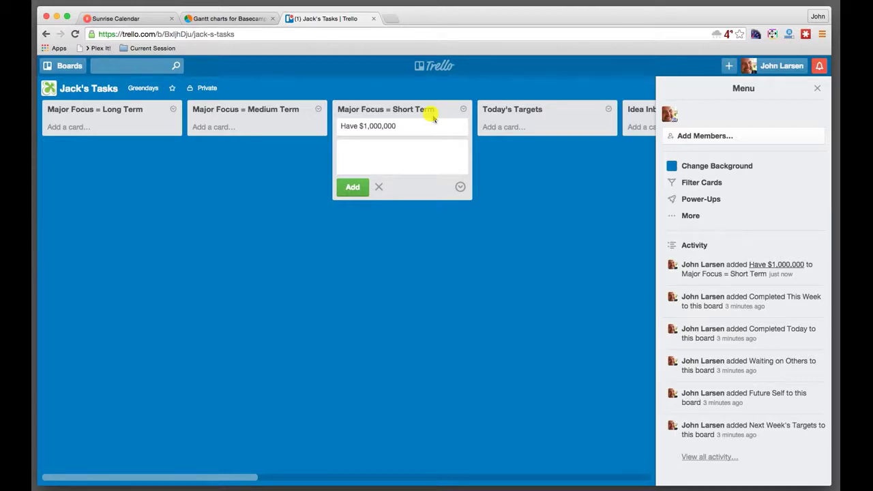
Rename the "Have $1,000,000" card to "Have $1,000,000 saved".
{"action": "left_click", "coordinate": [376, 126]}
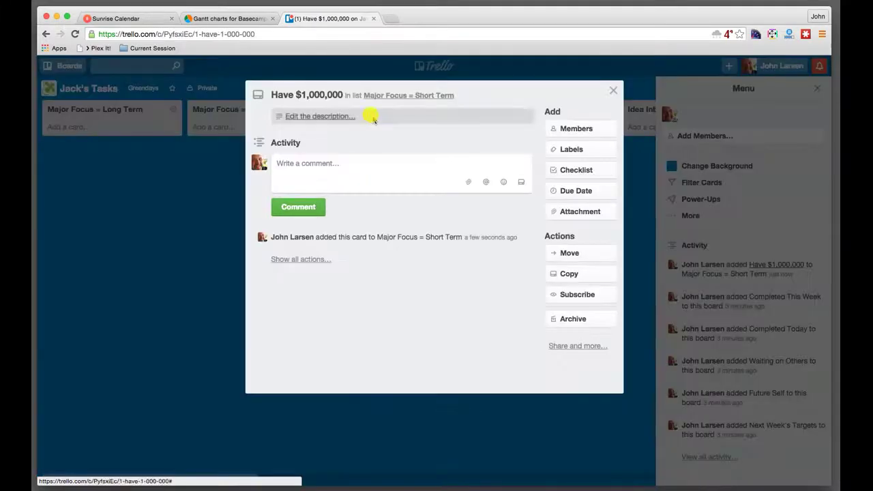
{"action": "left_click", "coordinate": [331, 96]}
{"action": "left_click", "coordinate": [356, 104]}
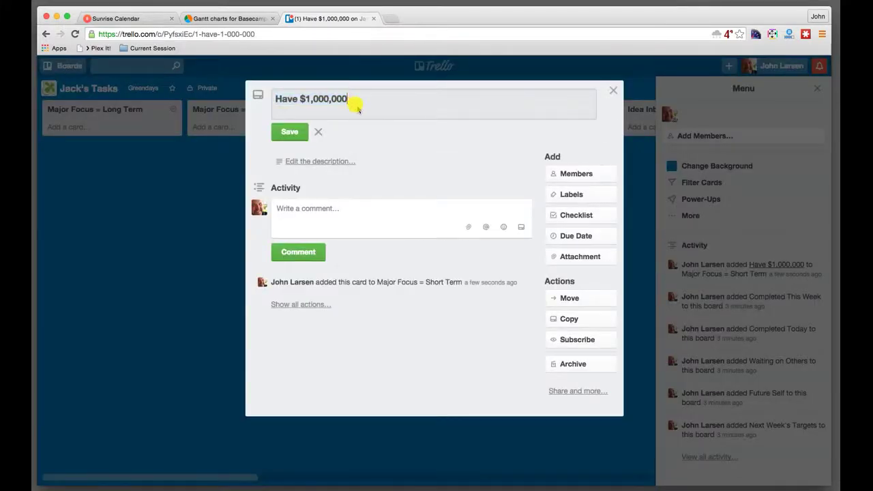
{"action": "type", "text": "saved"}
{"action": "left_click", "coordinate": [304, 133]}
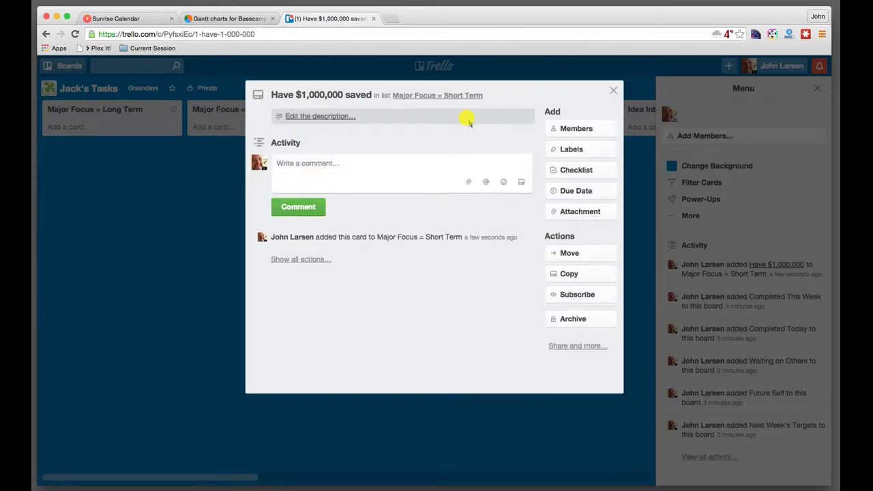
Move the "Have $1,000,000 saved" card to "Major Focus = Medium Term" and on to the "Major Focus = Long Term" list.
{"action": "left_click", "coordinate": [612, 90]}
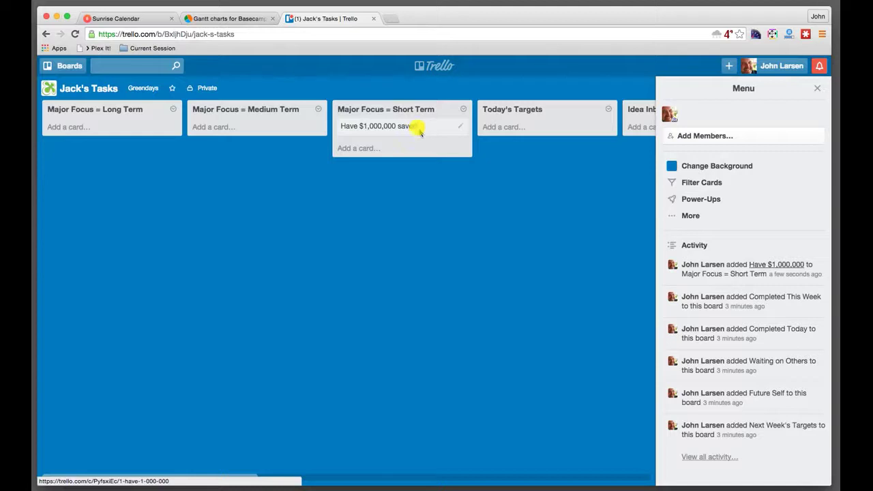
{"action": "left_click_drag", "start_coordinate": [419, 131], "coordinate": [310, 131]}
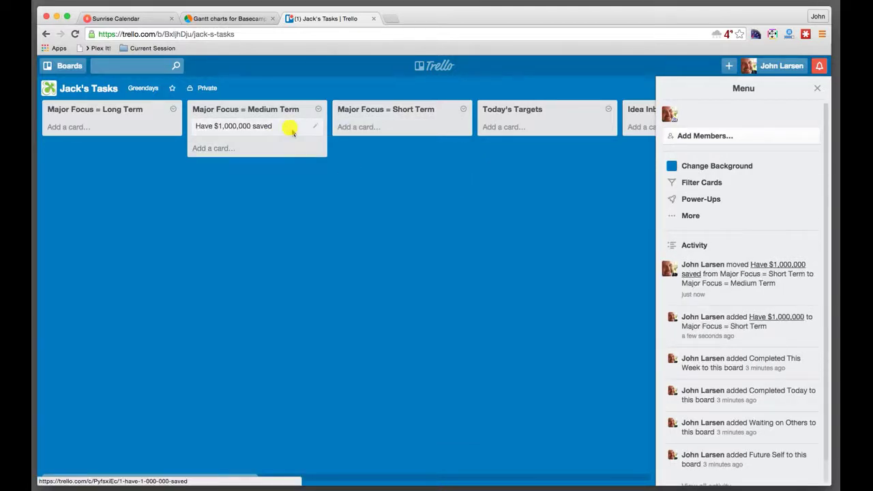
{"action": "left_click_drag", "start_coordinate": [291, 127], "coordinate": [116, 129]}
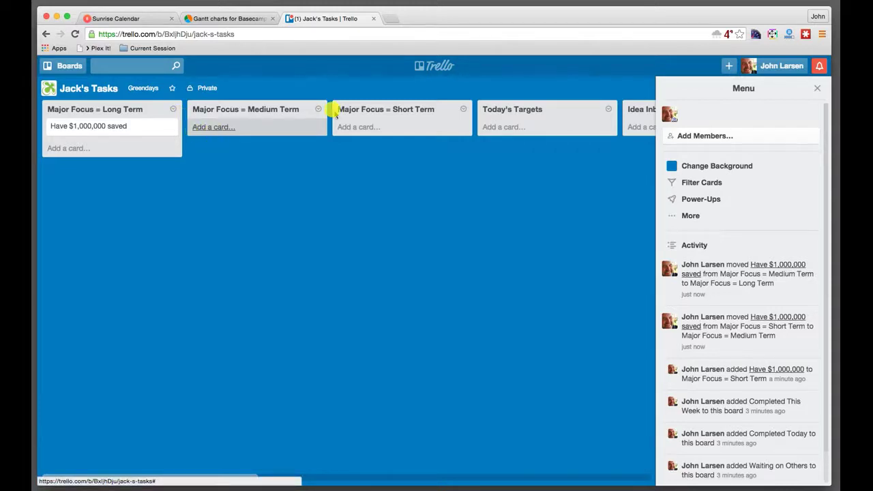
{"action": "scroll", "coordinate": [338, 126], "scroll_direction": "right", "scroll_amount": 3}
{"action": "scroll", "coordinate": [348, 130], "scroll_direction": "right", "scroll_amount": 10}
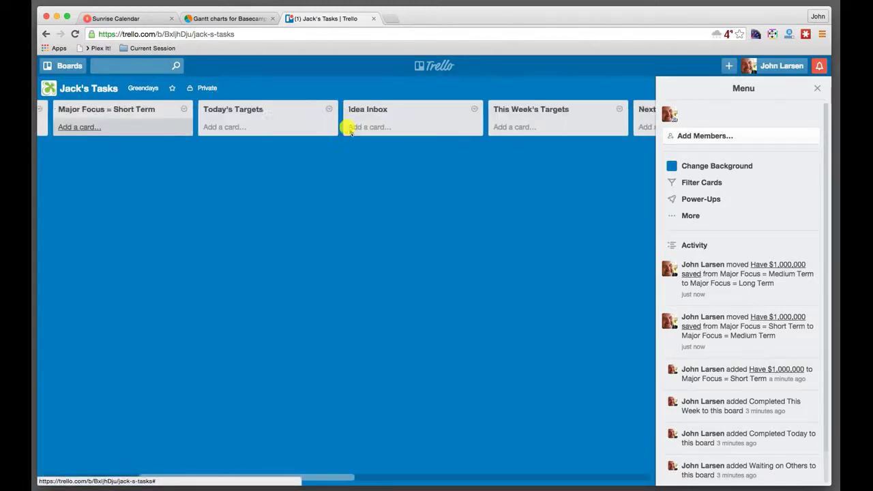
{"action": "scroll", "coordinate": [348, 130], "scroll_direction": "right", "scroll_amount": 4}
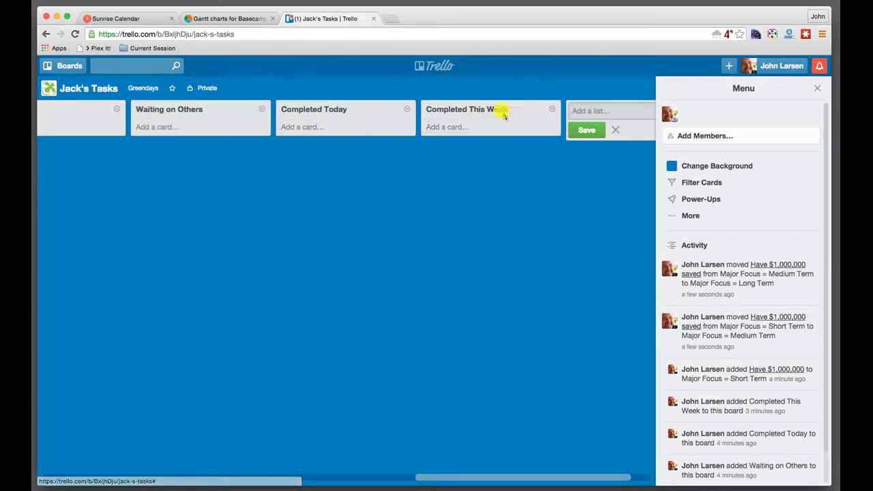
{"action": "scroll", "coordinate": [471, 113], "scroll_direction": "left", "scroll_amount": 15}
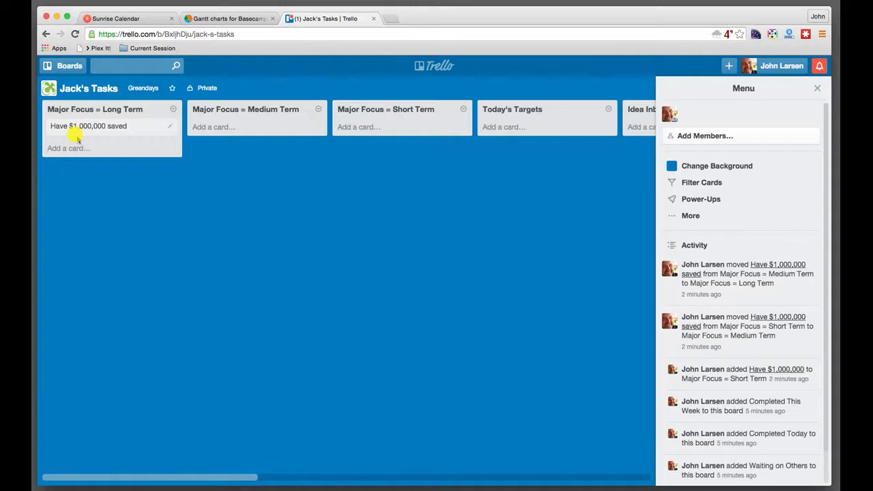
{"action": "left_click", "coordinate": [173, 131]}
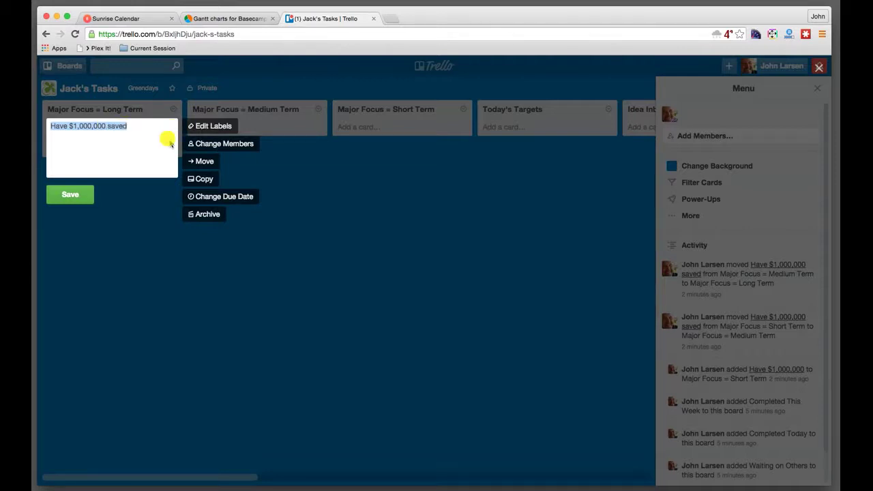
{"action": "left_click", "coordinate": [169, 141]}
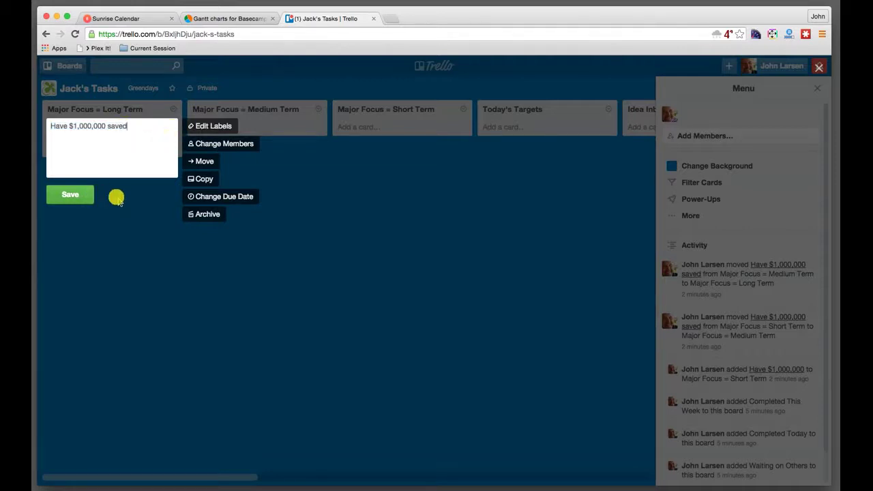
{"action": "left_click", "coordinate": [73, 195]}
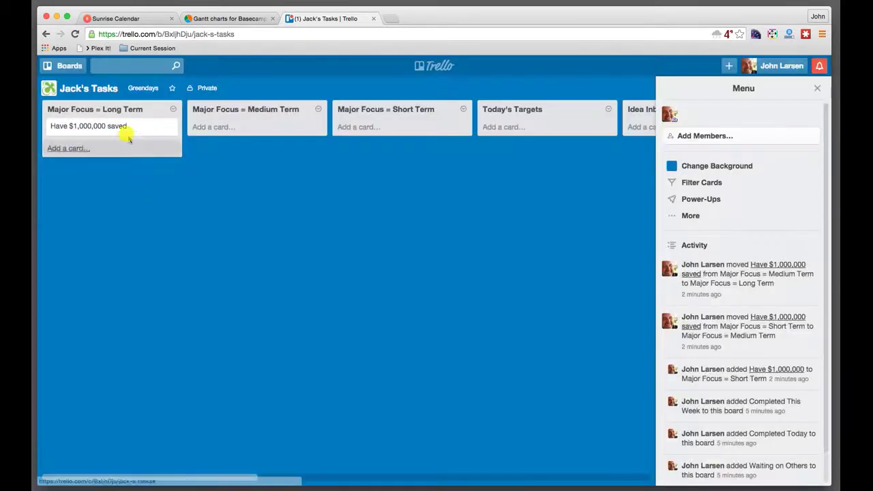
{"action": "left_click", "coordinate": [172, 129]}
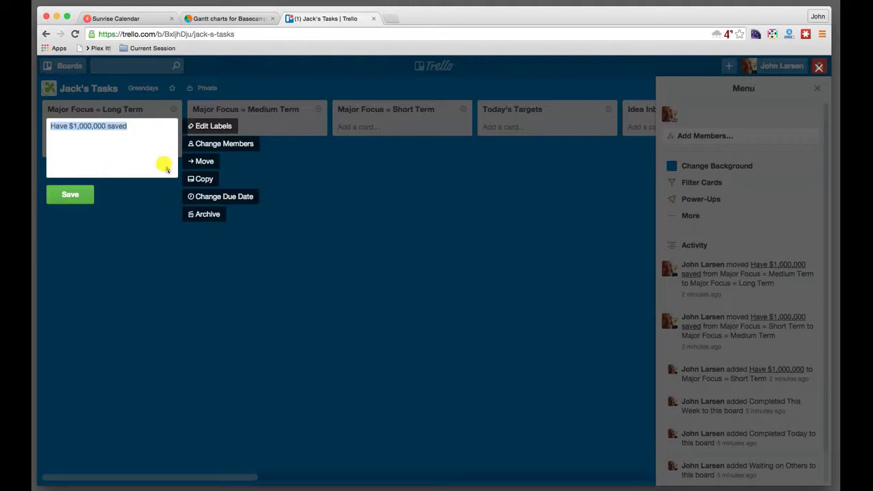
{"action": "left_click", "coordinate": [70, 195]}
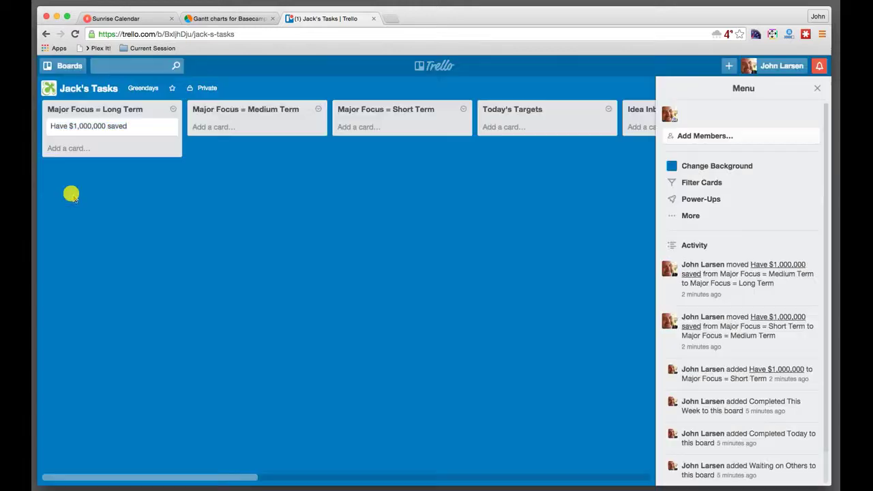
Assign the board owner as a member of the "Have $1,000,000 saved" card.
{"action": "left_click", "coordinate": [97, 131]}
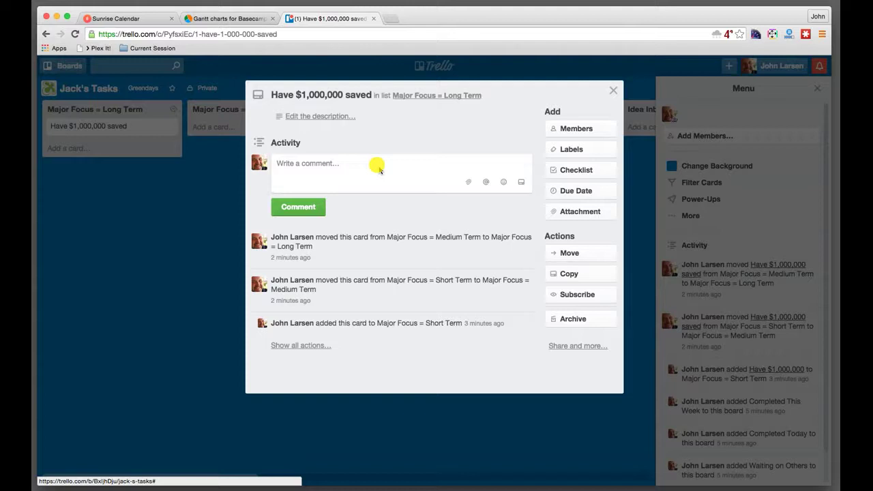
{"action": "left_click", "coordinate": [586, 132]}
{"action": "left_click", "coordinate": [561, 197]}
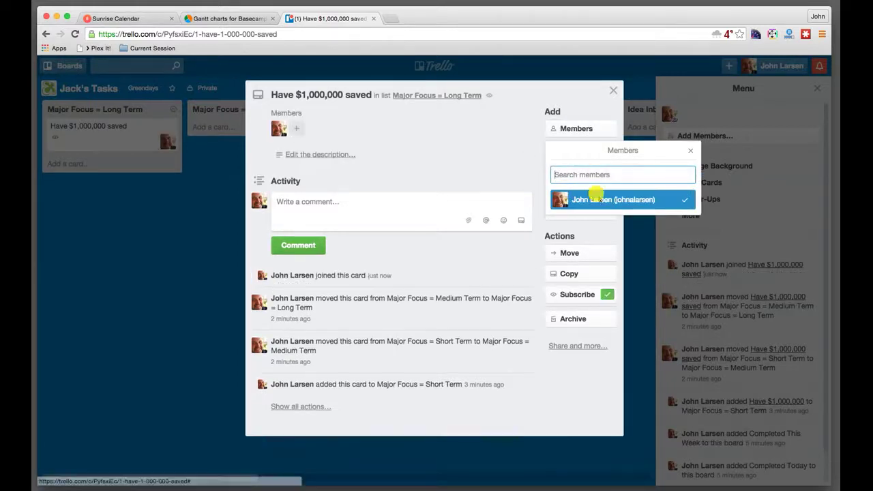
{"action": "left_click", "coordinate": [691, 151]}
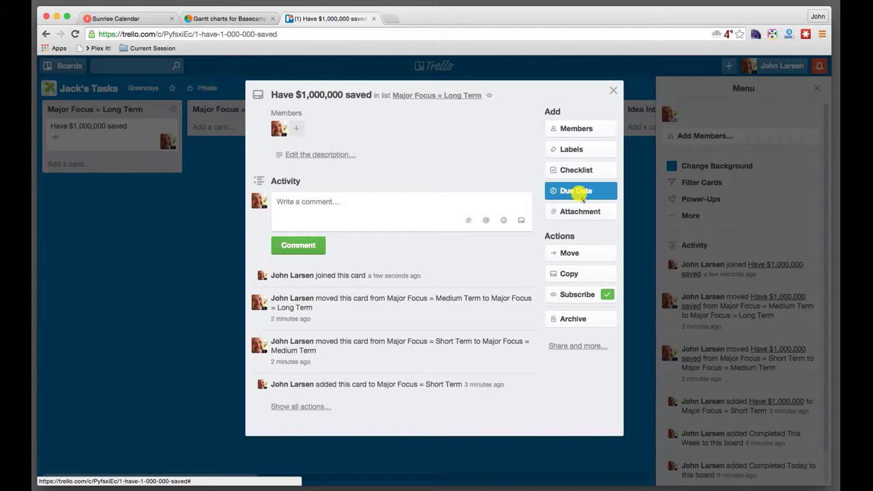
Name the green label "Work" and apply it to the "Have $1,000,000 saved" card.
{"action": "left_click", "coordinate": [568, 153]}
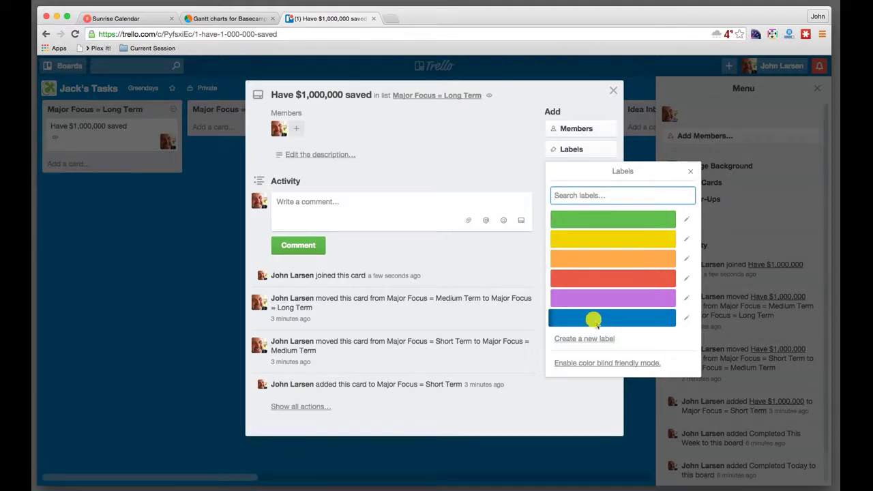
{"action": "left_click", "coordinate": [600, 222]}
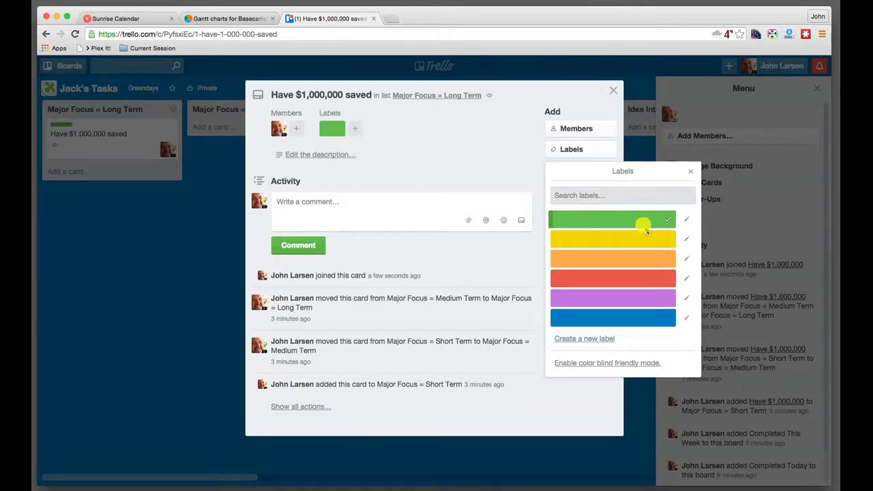
{"action": "left_click", "coordinate": [605, 221]}
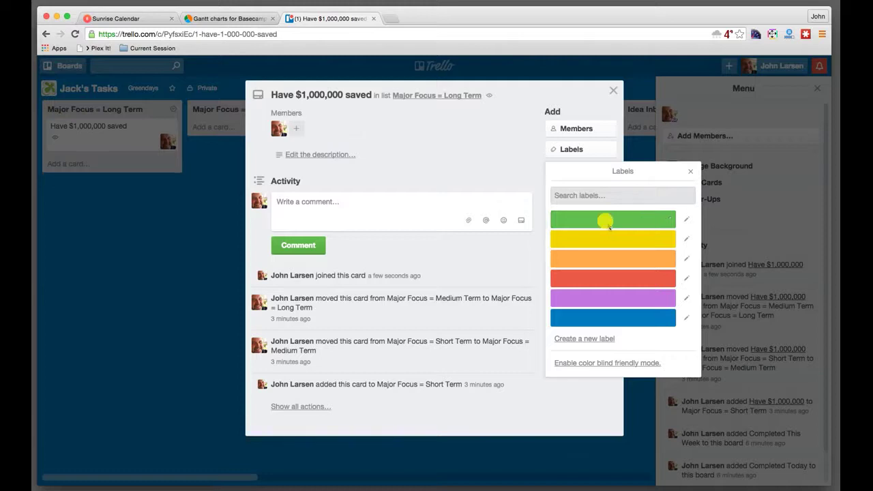
{"action": "left_click", "coordinate": [686, 221]}
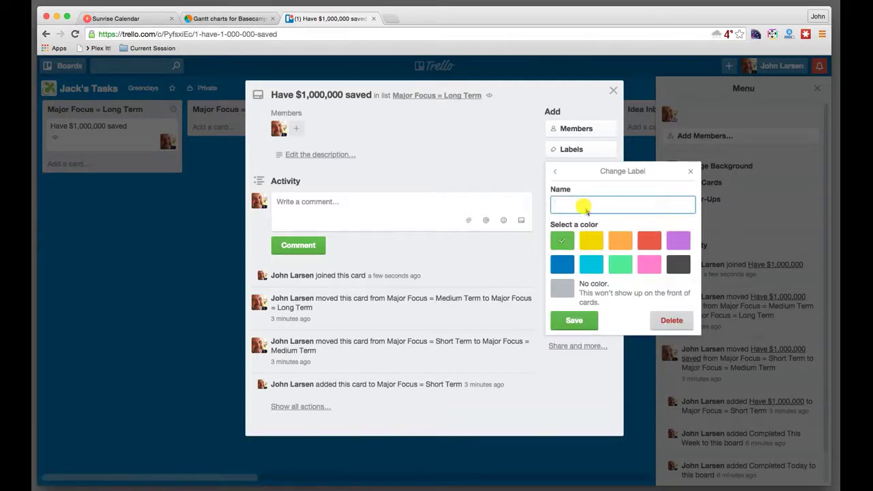
{"action": "type", "text": "Work"}
{"action": "left_click", "coordinate": [571, 319]}
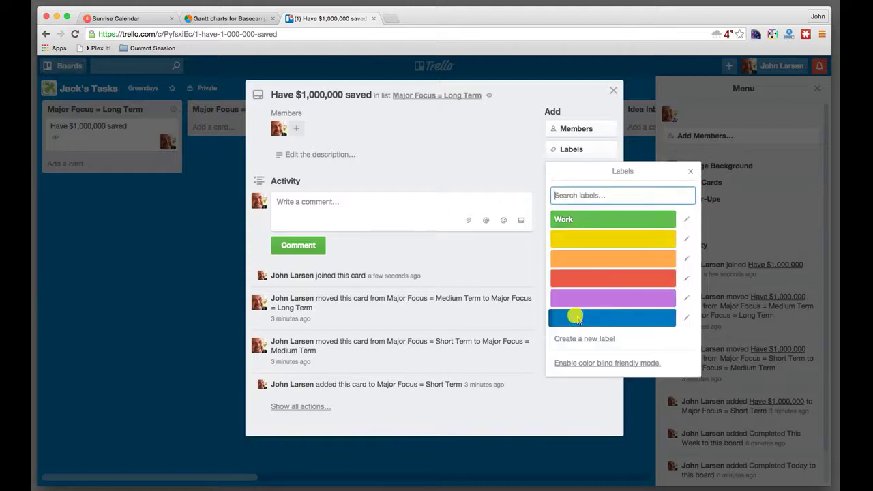
{"action": "left_click", "coordinate": [601, 227]}
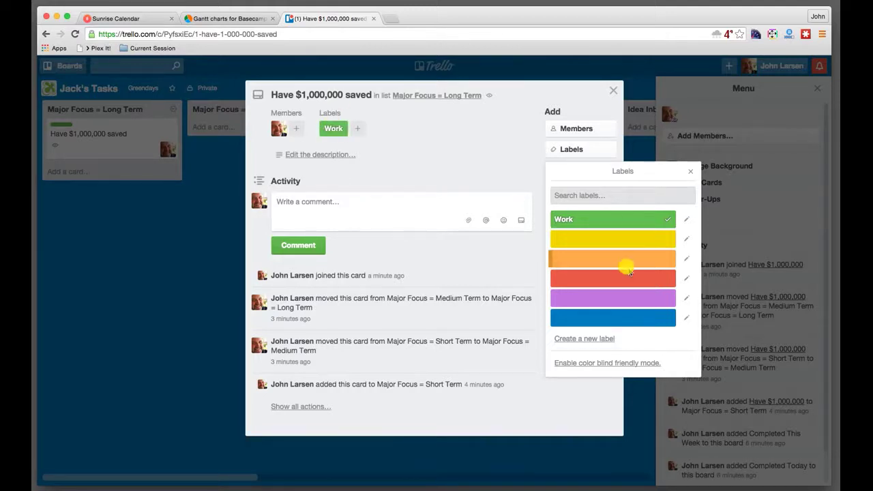
Apply the yellow label to the "Have $1,000,000 saved" card and name that label "Money".
{"action": "left_click", "coordinate": [585, 244]}
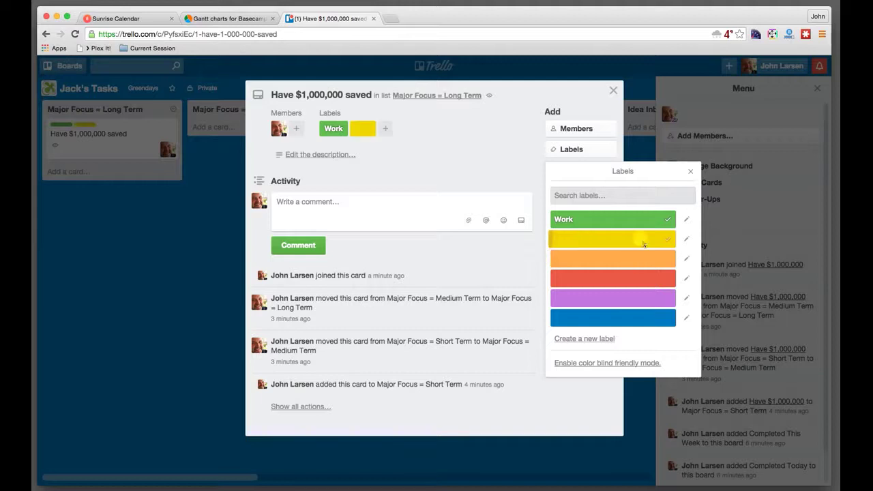
{"action": "left_click", "coordinate": [686, 239]}
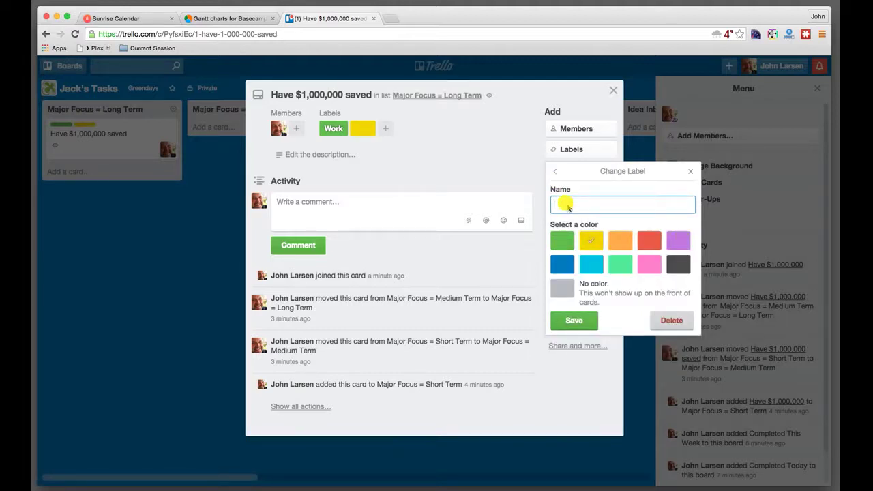
{"action": "type", "text": "Money"}
{"action": "left_click", "coordinate": [587, 326]}
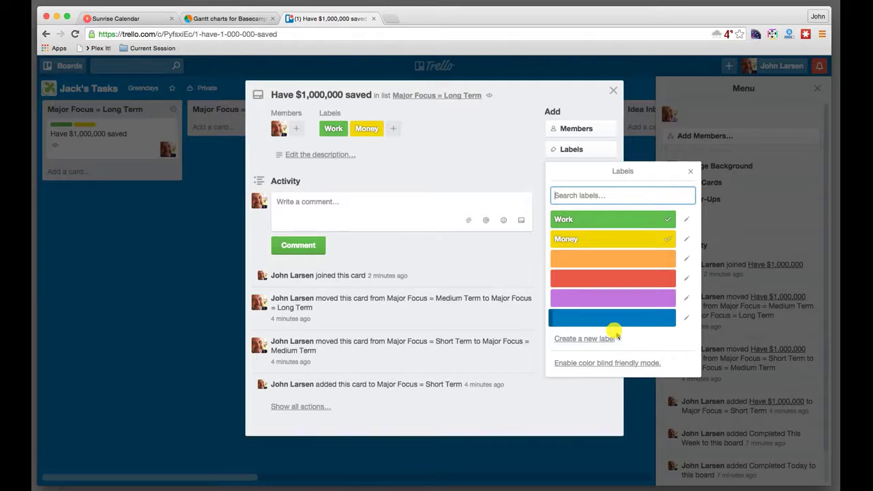
{"action": "left_click", "coordinate": [690, 172]}
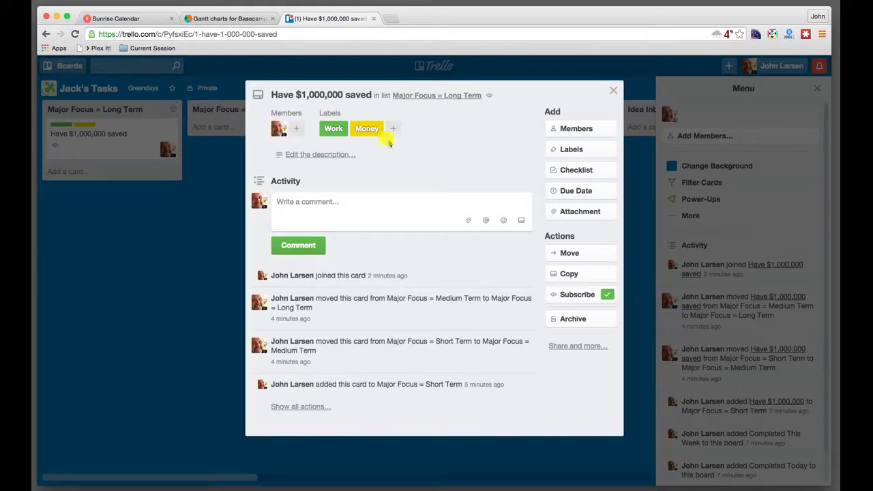
{"action": "left_click", "coordinate": [614, 91]}
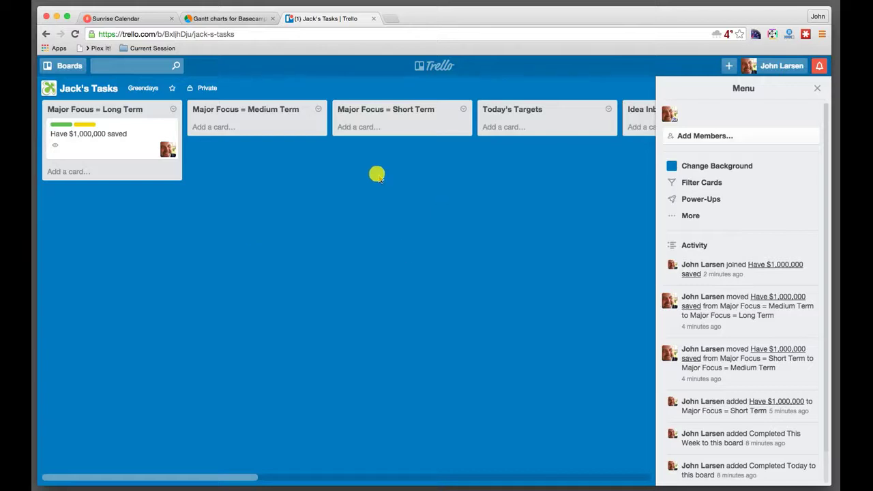
Add a card titled "Research impact of Google's Snack Pack Update." to the "Idea Inbox" list.
{"action": "scroll", "coordinate": [378, 174], "scroll_direction": "right", "scroll_amount": 10}
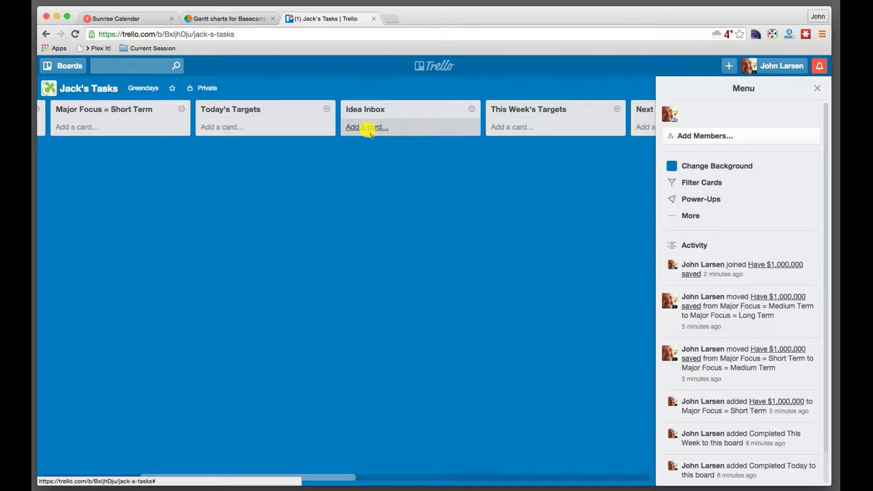
{"action": "left_click", "coordinate": [369, 134]}
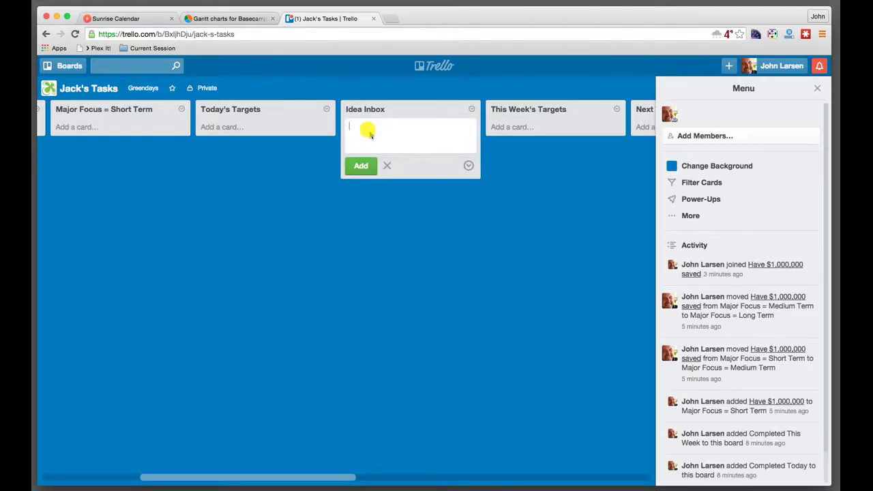
{"action": "type", "text": "Research impact of Google's "}
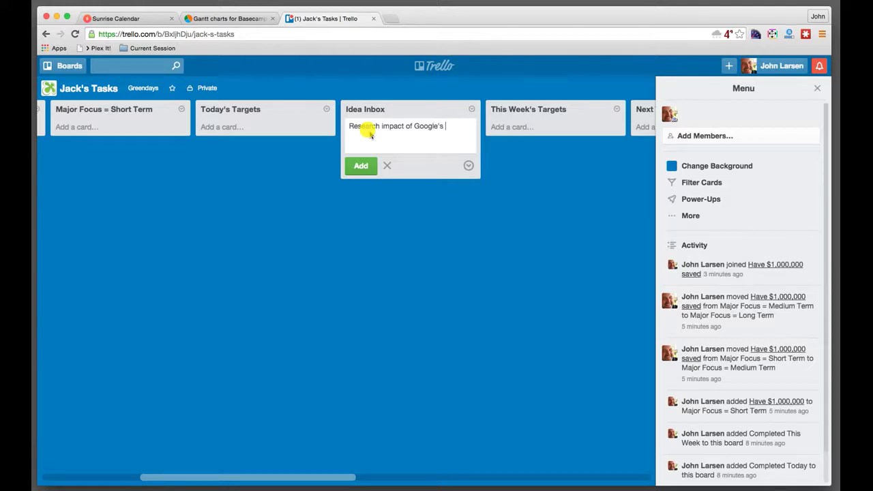
{"action": "type", "text": "Snack Pack Update."}
{"action": "key", "text": "Return"}
Apply the "Work" label to the Snack Pack Update research card and assign the board owner as its member.
{"action": "left_click", "coordinate": [374, 130]}
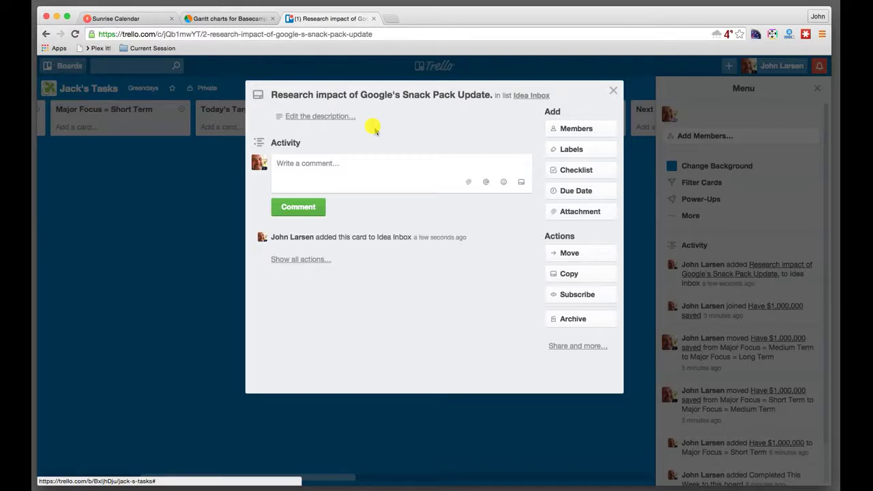
{"action": "left_click", "coordinate": [612, 91]}
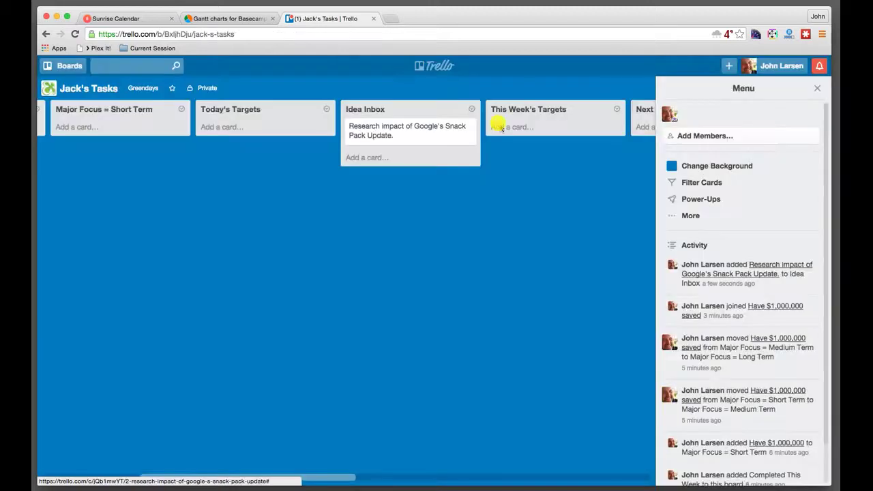
{"action": "left_click", "coordinate": [416, 132]}
{"action": "left_click", "coordinate": [570, 150]}
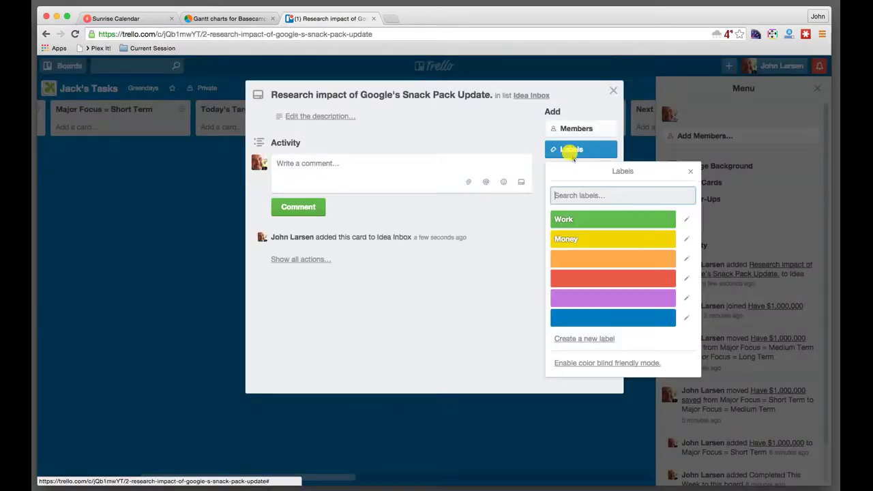
{"action": "left_click", "coordinate": [598, 219]}
{"action": "left_click", "coordinate": [466, 285]}
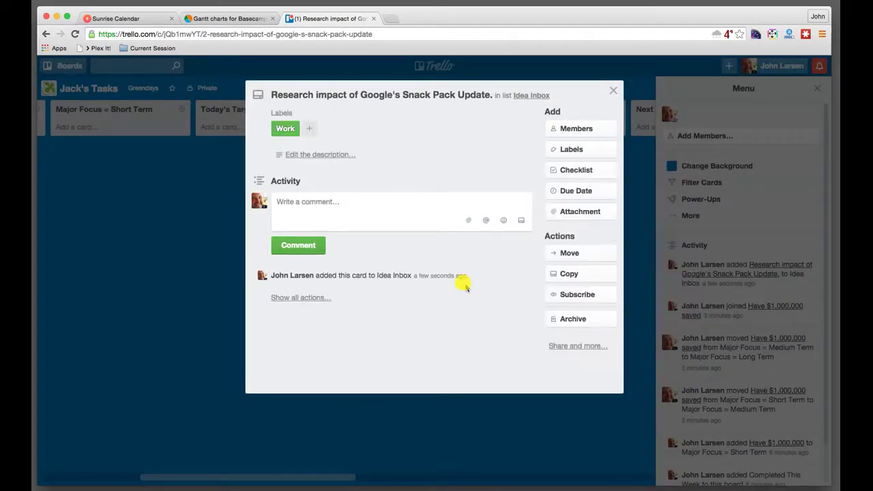
{"action": "left_click", "coordinate": [572, 129]}
{"action": "left_click", "coordinate": [567, 199]}
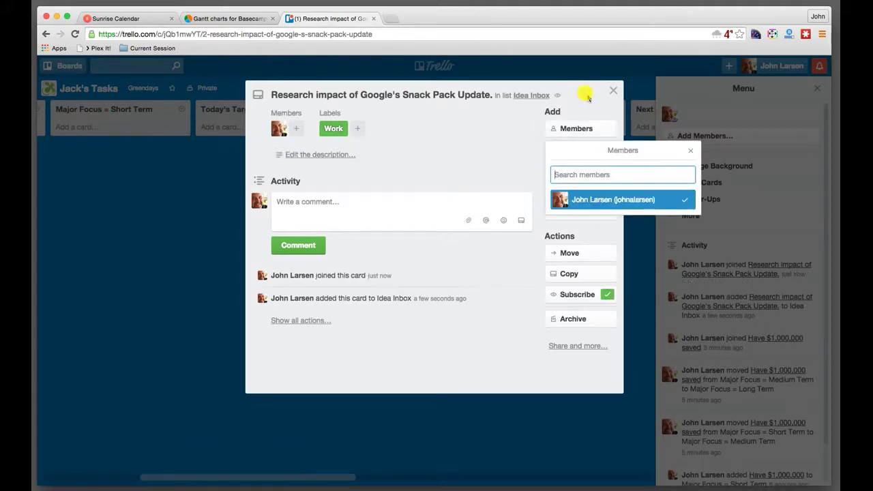
{"action": "left_click", "coordinate": [614, 91]}
Move the Snack Pack Update research card from "Idea Inbox" to the "This Week's Targets" list.
{"action": "left_click_drag", "start_coordinate": [380, 140], "coordinate": [512, 144]}
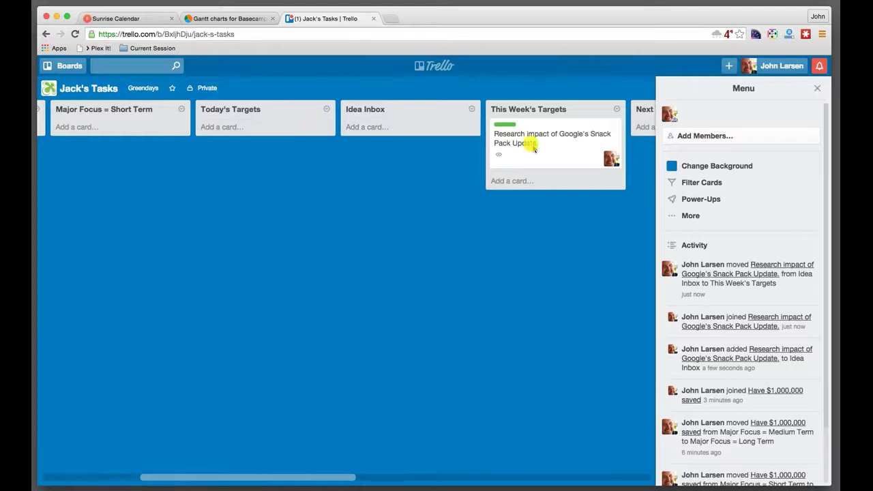
{"action": "scroll", "coordinate": [536, 143], "scroll_direction": "right", "scroll_amount": 2}
{"action": "scroll", "coordinate": [575, 127], "scroll_direction": "right", "scroll_amount": 3}
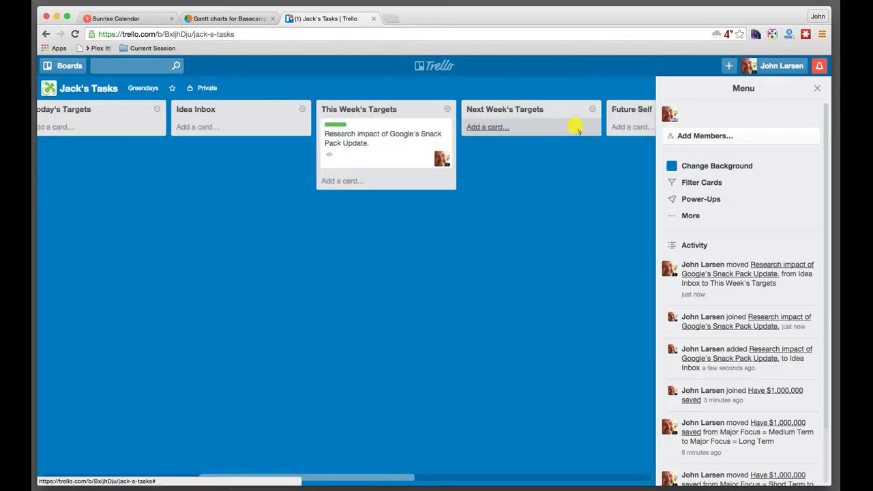
Move the Snack Pack Update research card from "This Week's Targets" to the "Today's Targets" list.
{"action": "scroll", "coordinate": [448, 141], "scroll_direction": "left", "scroll_amount": 4}
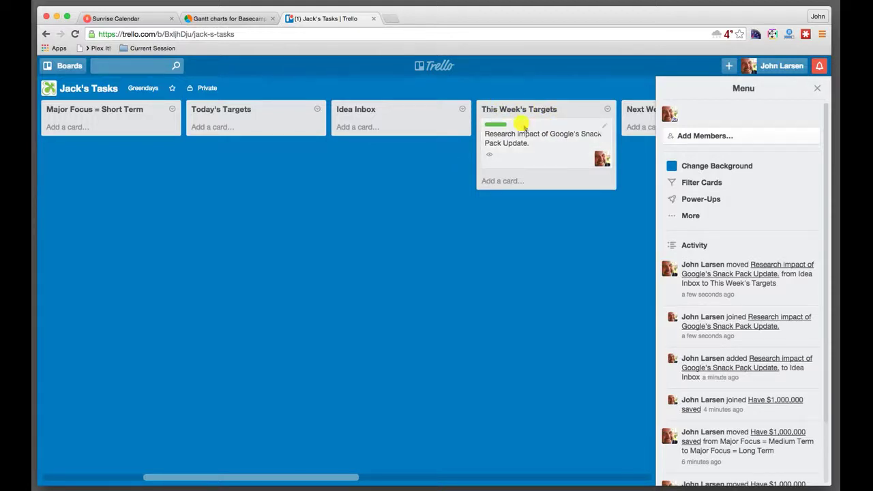
{"action": "left_click_drag", "start_coordinate": [526, 127], "coordinate": [257, 136]}
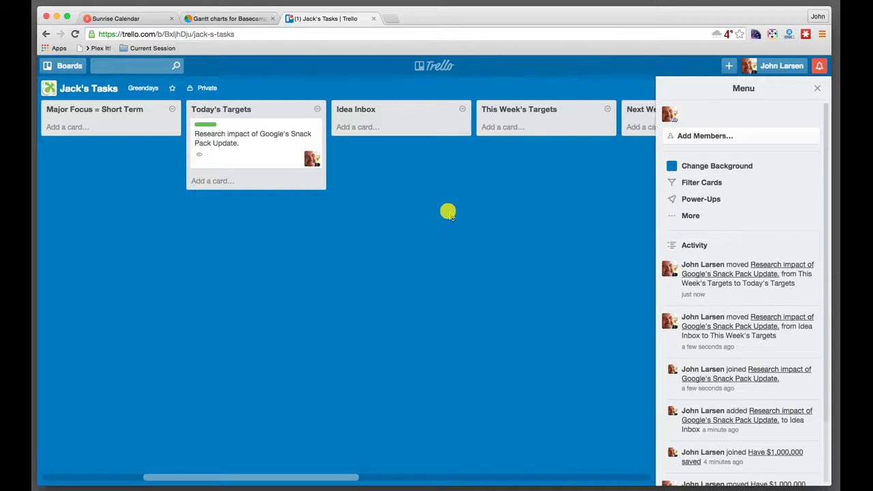
Look through the board's lists from "Major Focus = Long Term" to "Completed This Week".
{"action": "scroll", "coordinate": [280, 203], "scroll_direction": "left", "scroll_amount": 5}
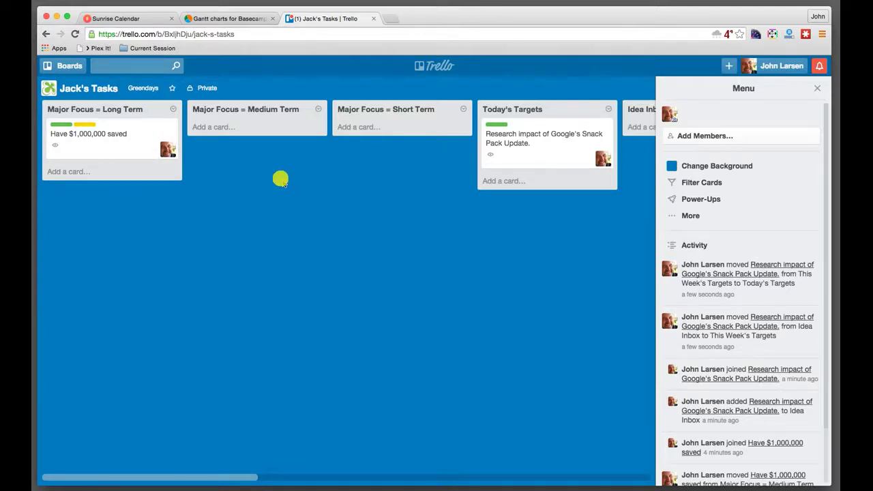
{"action": "scroll", "coordinate": [288, 160], "scroll_direction": "right", "scroll_amount": 3}
{"action": "scroll", "coordinate": [290, 160], "scroll_direction": "right", "scroll_amount": 8}
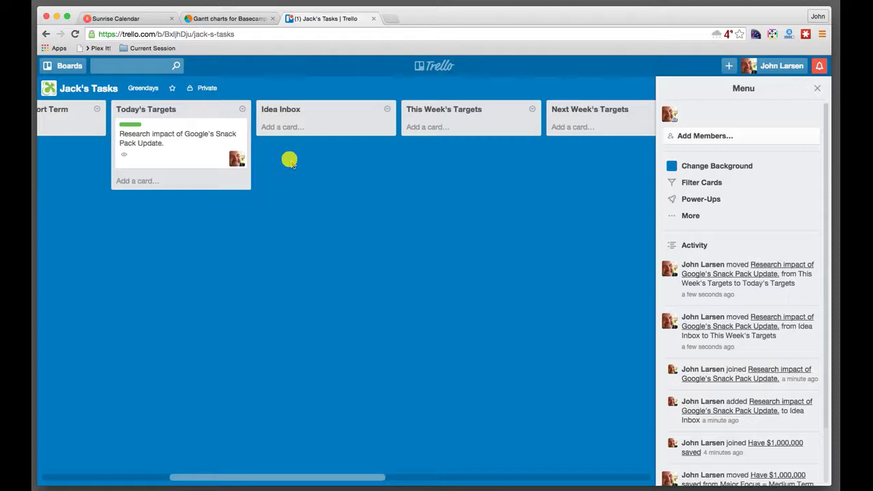
{"action": "scroll", "coordinate": [289, 159], "scroll_direction": "right", "scroll_amount": 14}
{"action": "scroll", "coordinate": [290, 160], "scroll_direction": "right", "scroll_amount": 9}
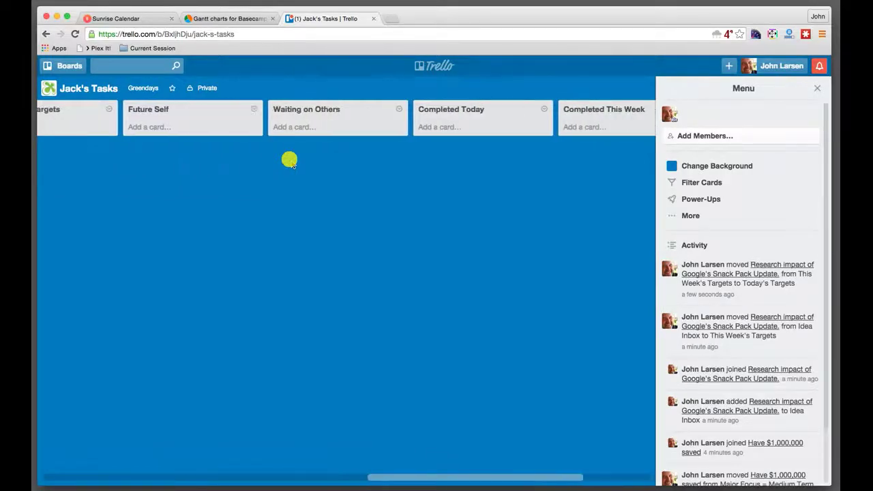
{"action": "scroll", "coordinate": [289, 159], "scroll_direction": "left", "scroll_amount": 20}
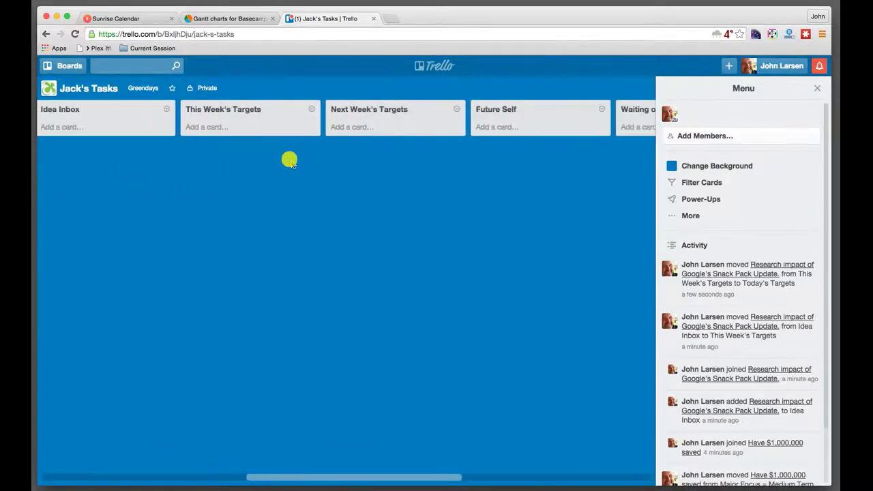
Add a card titled "Daily Tasks" to the "Idea Inbox" list.
{"action": "scroll", "coordinate": [290, 160], "scroll_direction": "right", "scroll_amount": 5}
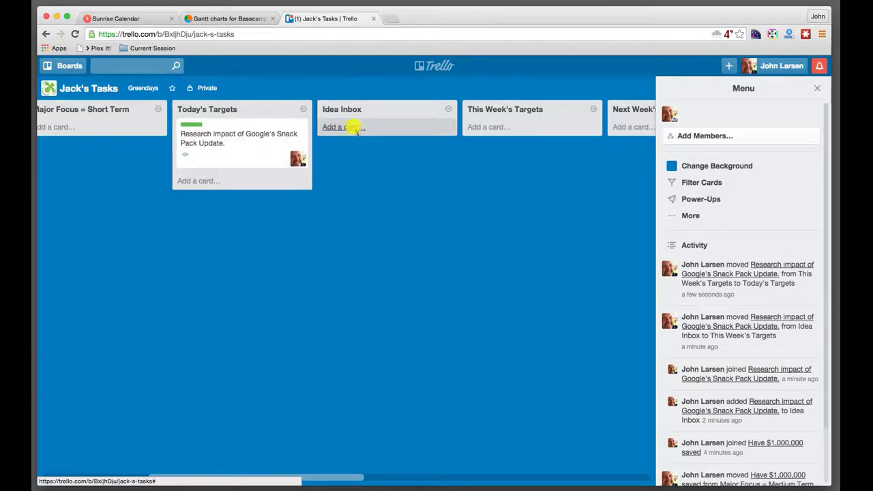
{"action": "left_click", "coordinate": [355, 130]}
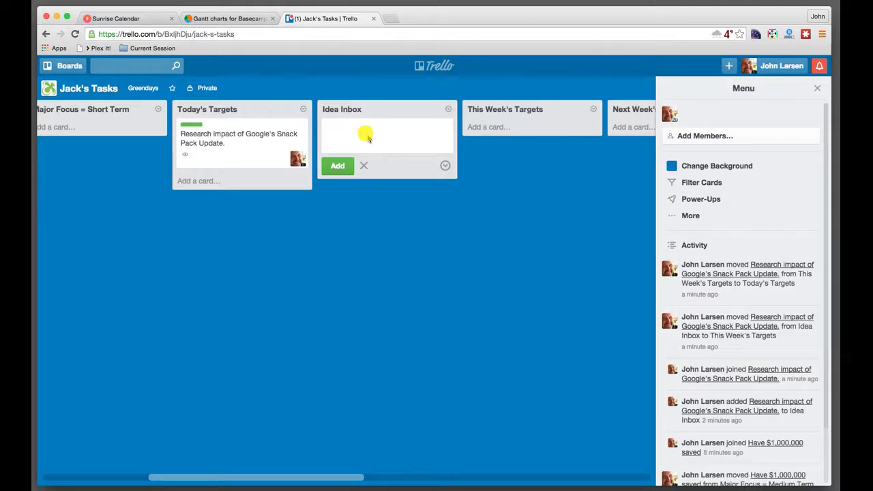
{"action": "type", "text": "Daily Tasks"}
{"action": "key", "text": "Return"}
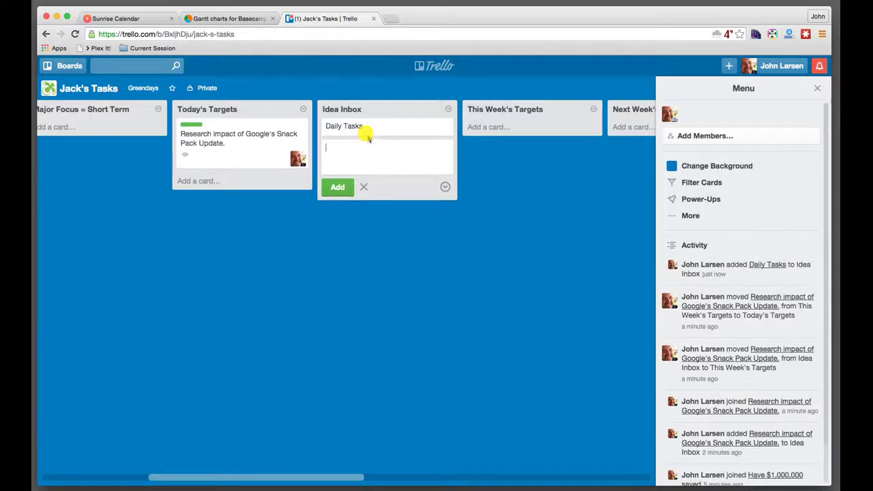
Apply the "Work" and "Money" labels to the "Daily Tasks" card in "Idea Inbox".
{"action": "left_click", "coordinate": [382, 134]}
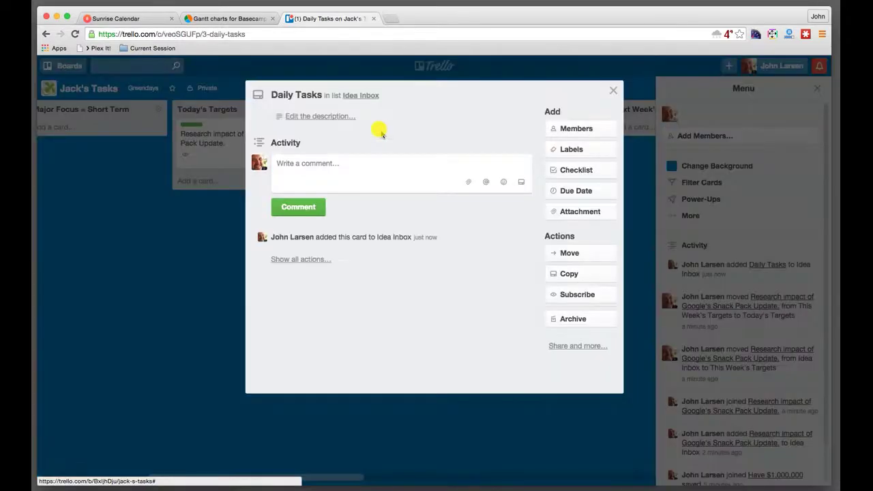
{"action": "left_click", "coordinate": [570, 149]}
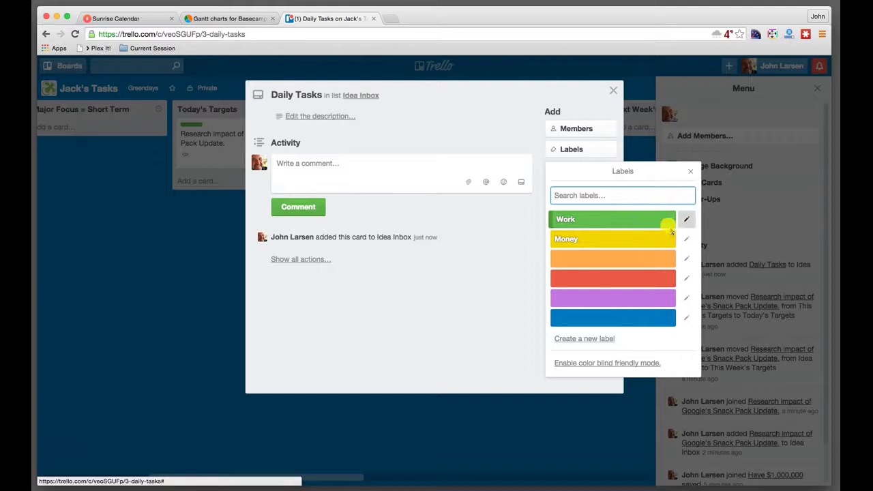
{"action": "left_click", "coordinate": [620, 220]}
{"action": "left_click", "coordinate": [634, 240]}
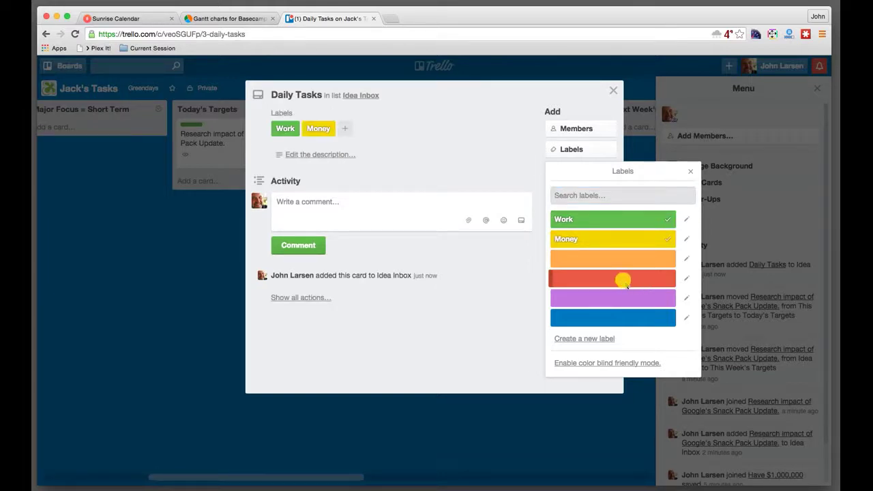
Name the red label "Health" and apply it to the "Daily Tasks" card.
{"action": "left_click", "coordinate": [685, 279]}
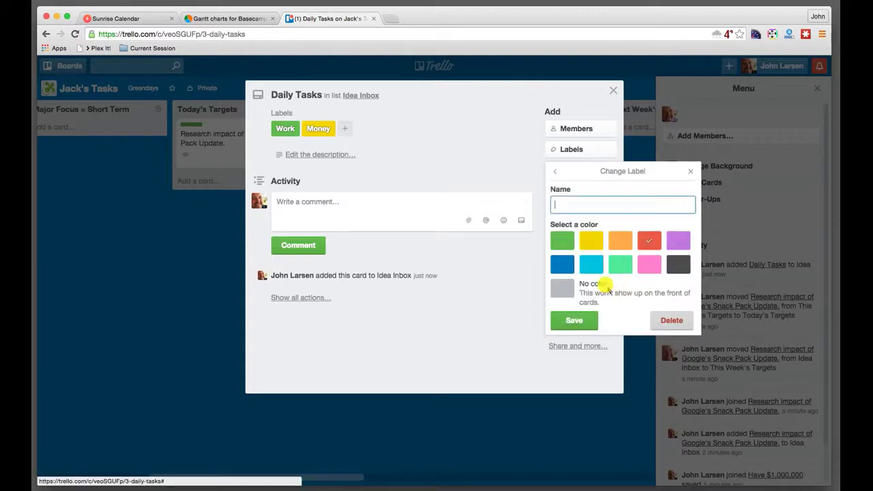
{"action": "left_click", "coordinate": [585, 200]}
{"action": "type", "text": "Hea"}
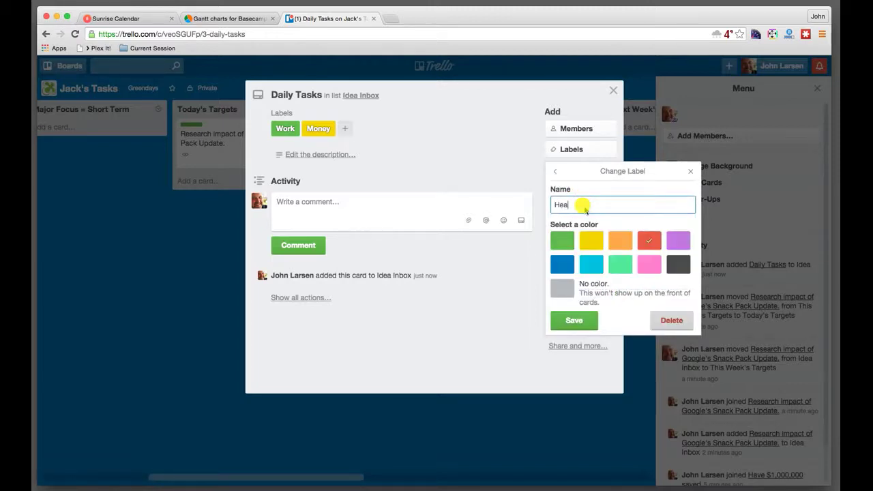
{"action": "type", "text": "lth"}
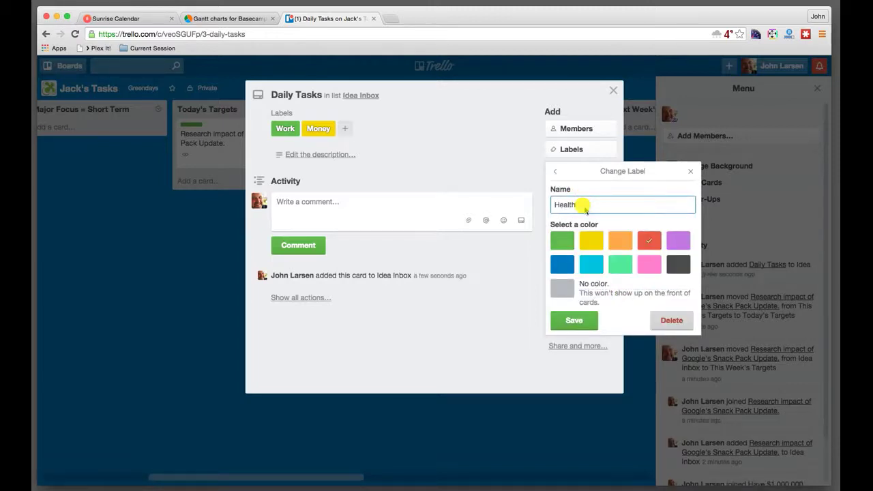
{"action": "left_click", "coordinate": [574, 321]}
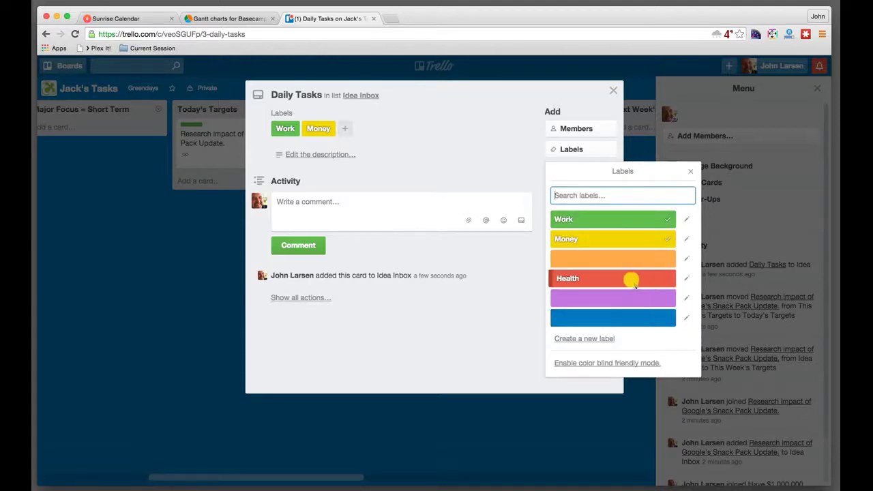
{"action": "left_click", "coordinate": [633, 281]}
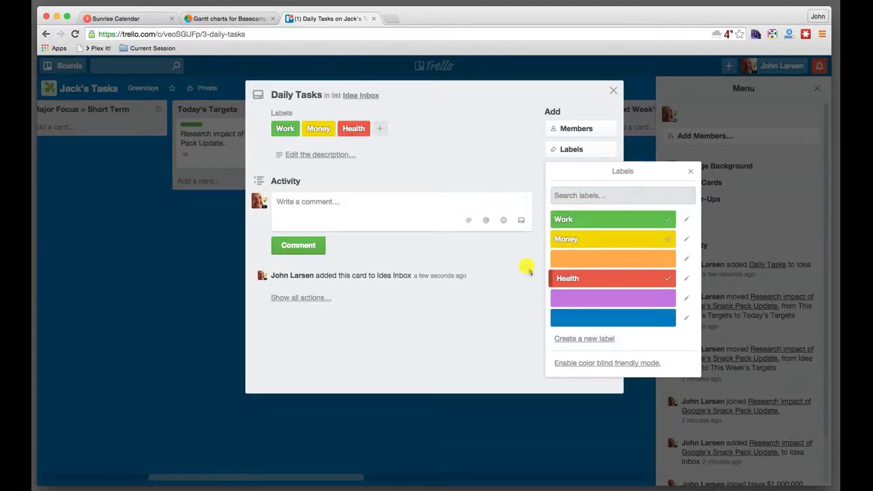
{"action": "left_click", "coordinate": [691, 171]}
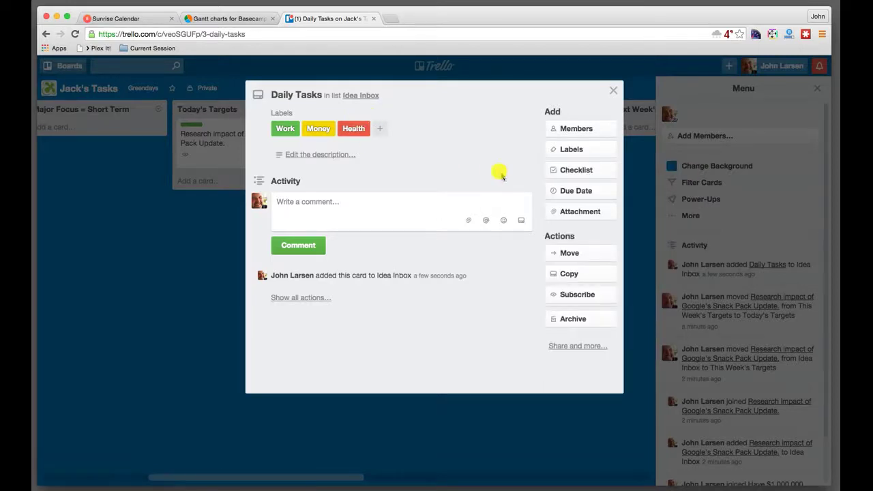
Add a checklist titled "Daily Tasks" to the "Daily Tasks" card.
{"action": "left_click", "coordinate": [571, 171]}
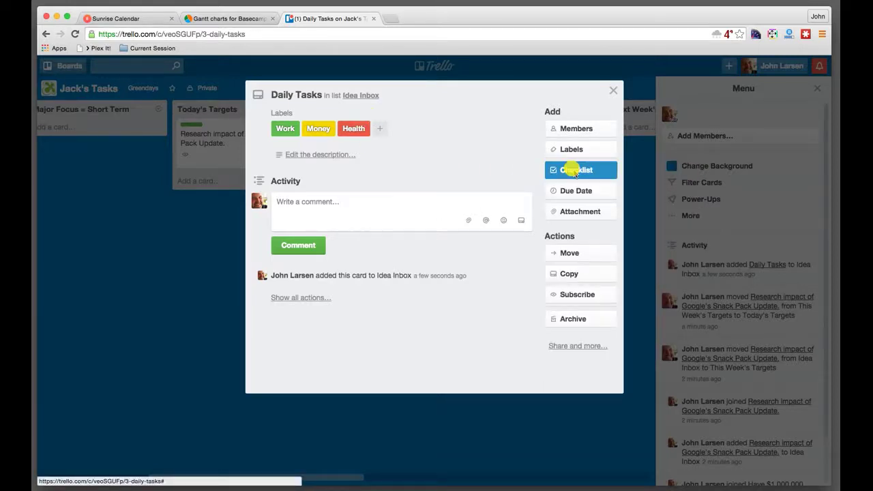
{"action": "left_click", "coordinate": [571, 172]}
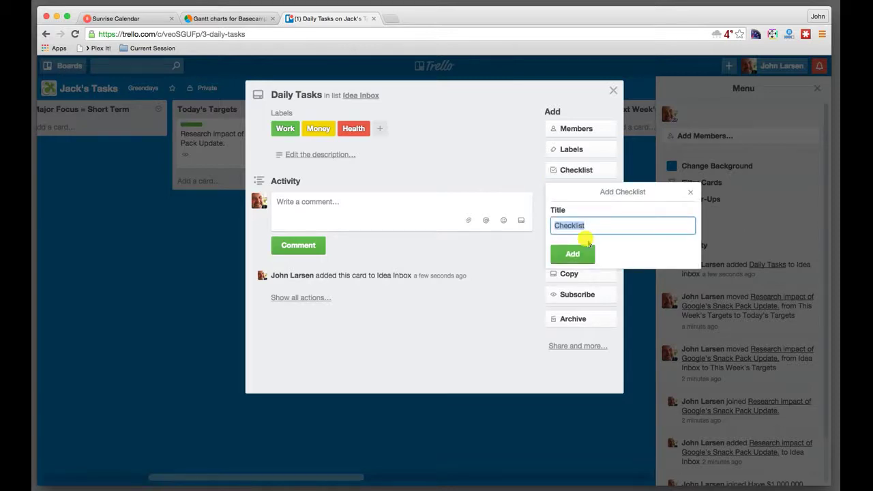
{"action": "type", "text": "Daily Tasks"}
{"action": "left_click", "coordinate": [577, 251]}
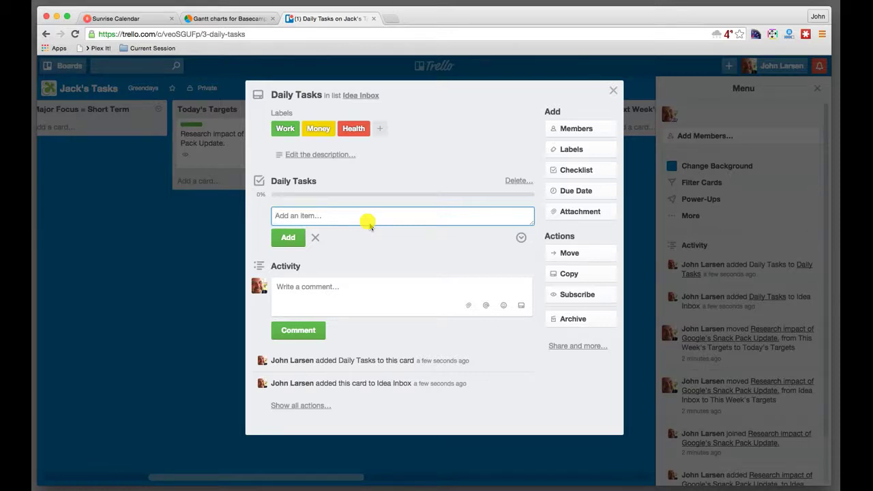
Add the items "Gym", "Read" and "Sitting for Ideas" to the "Daily Tasks" checklist and close the card.
{"action": "type", "text": "Gym"}
{"action": "key", "text": "Return"}
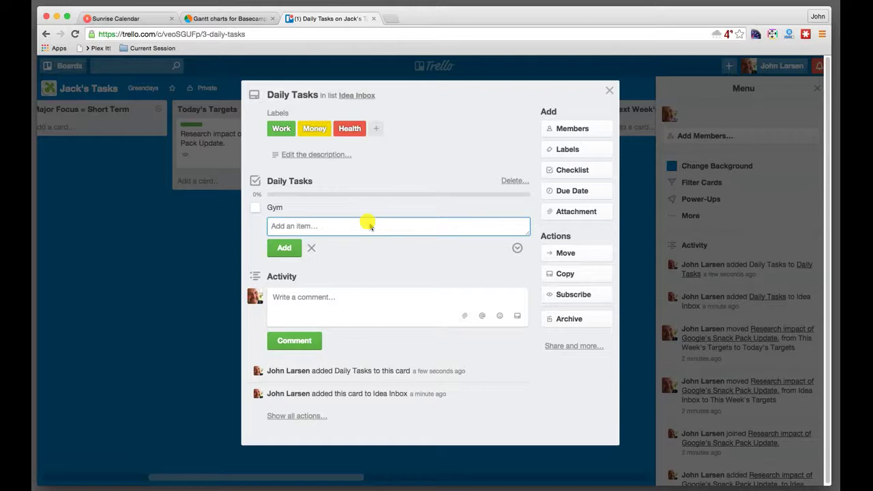
{"action": "type", "text": "Read"}
{"action": "key", "text": "Return"}
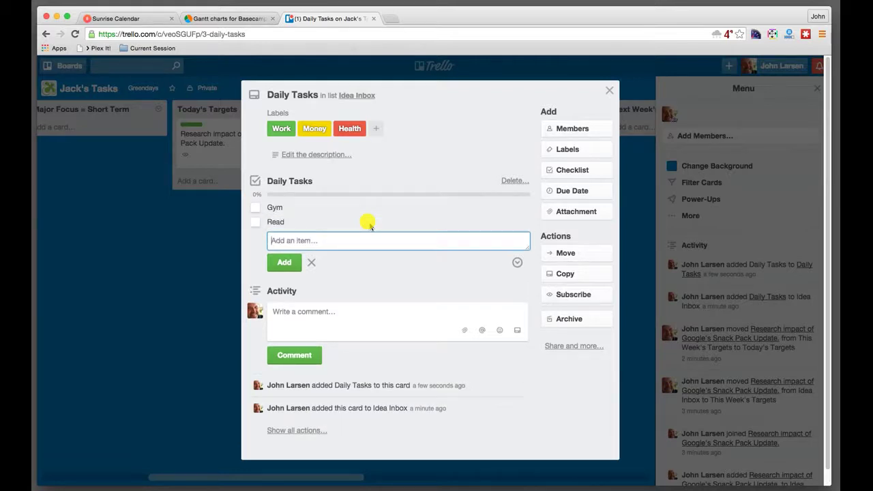
{"action": "type", "text": "Sitting for Ideas"}
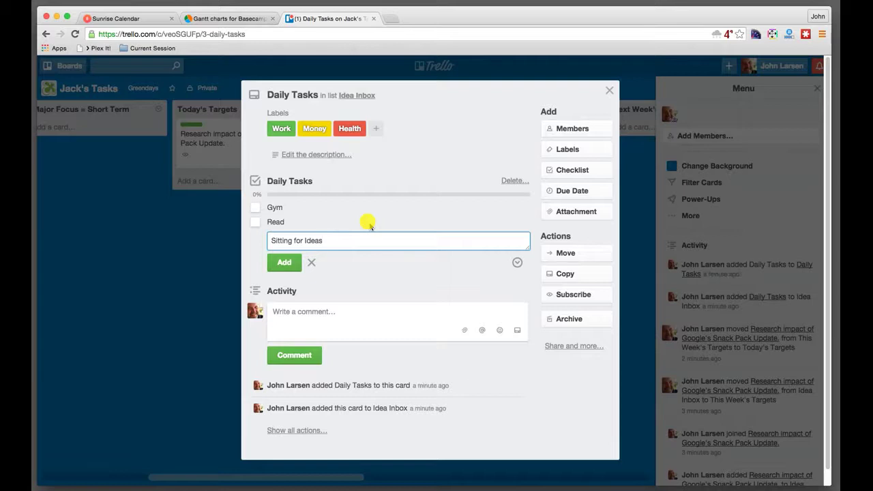
{"action": "key", "text": "Return"}
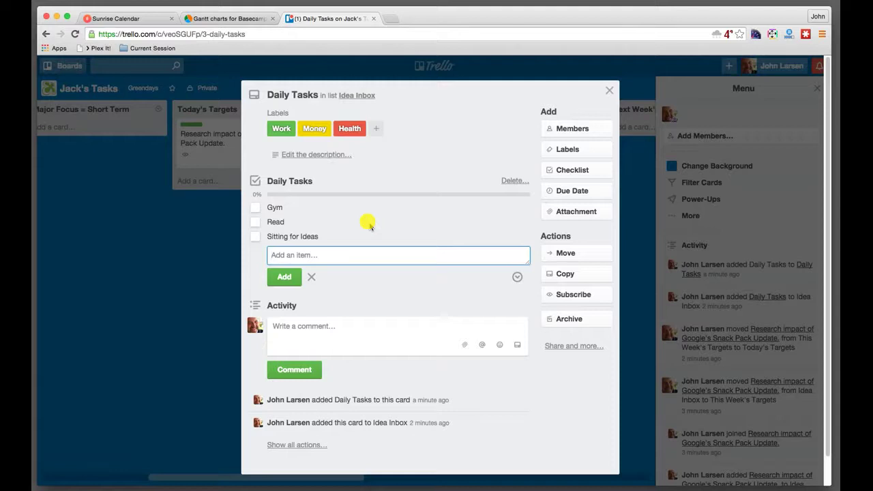
{"action": "left_click", "coordinate": [609, 90]}
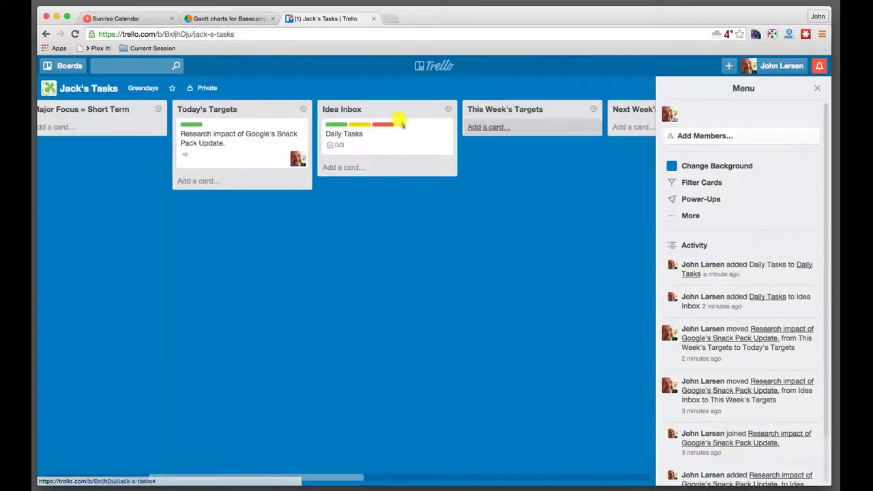
Copy the "Daily Tasks" card with its checklist and labels to "Today's Targets" and place the copy above the research card.
{"action": "left_click", "coordinate": [447, 129]}
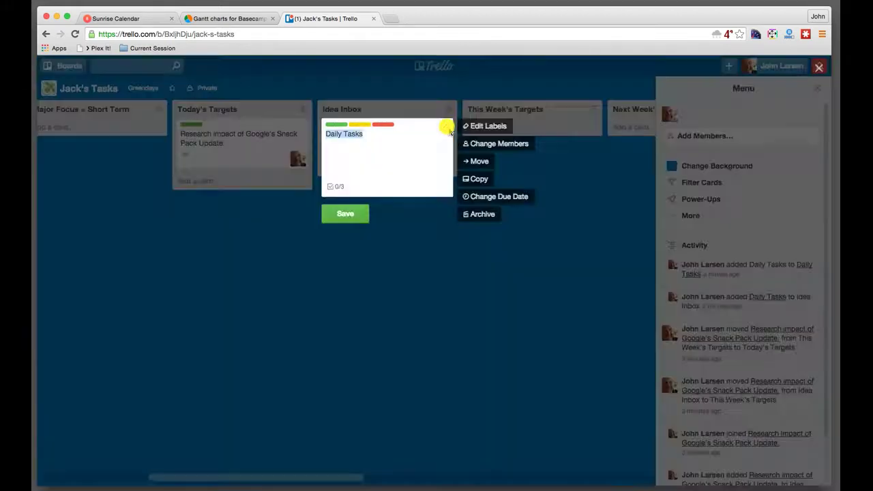
{"action": "left_click", "coordinate": [480, 180]}
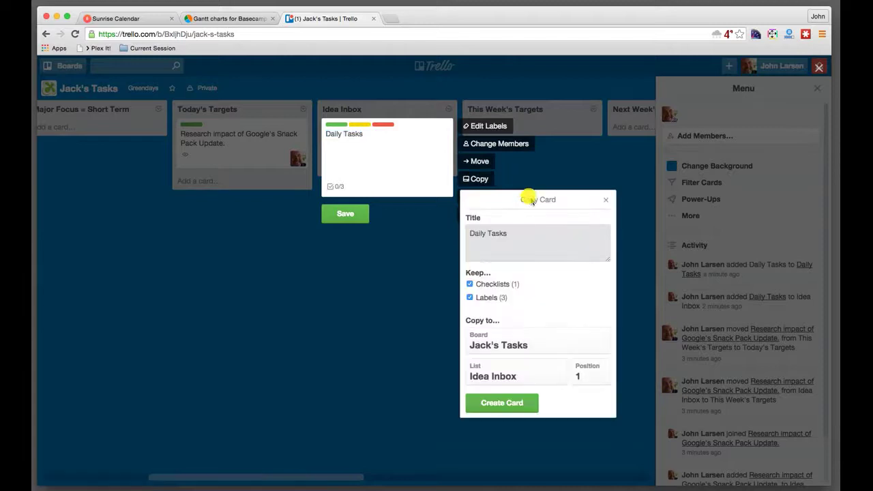
{"action": "left_click", "coordinate": [509, 385]}
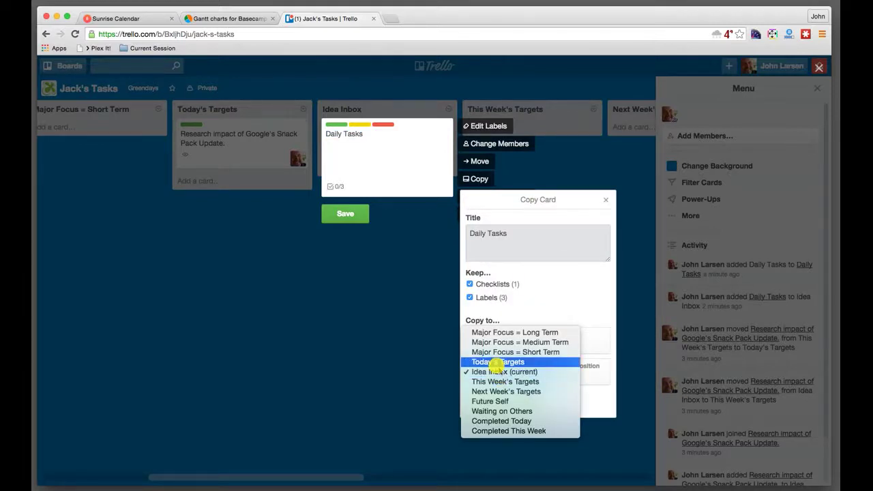
{"action": "left_click", "coordinate": [498, 362]}
{"action": "left_click", "coordinate": [499, 403]}
{"action": "key", "text": "Escape"}
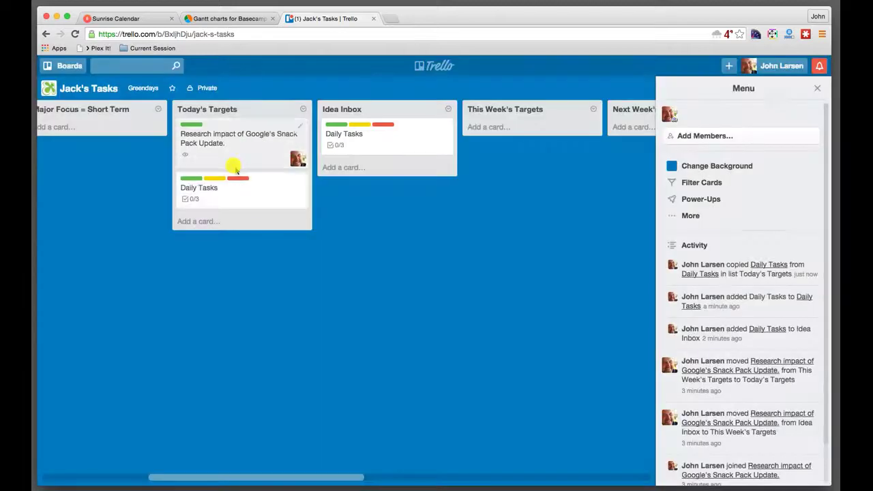
{"action": "left_click_drag", "start_coordinate": [214, 189], "coordinate": [213, 136]}
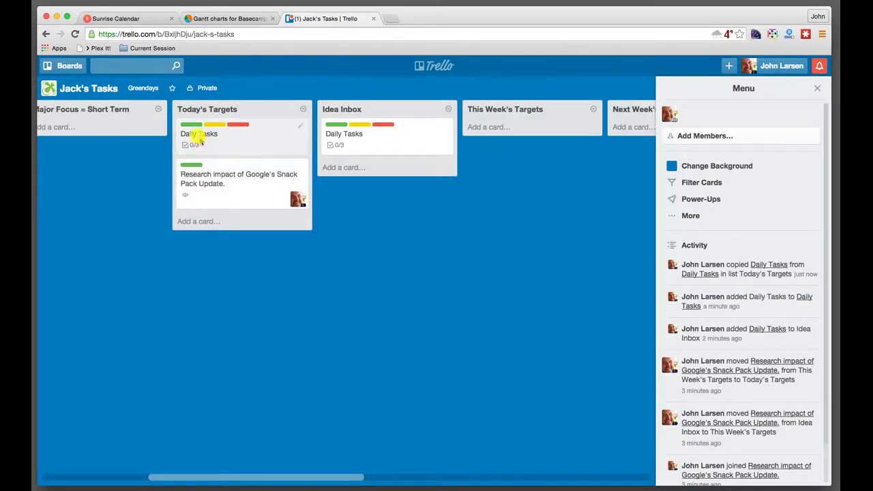
Mark "Gym", "Read" and "Sitting for Ideas" as complete in the "Daily Tasks" card copy in "Today's Targets".
{"action": "left_click", "coordinate": [201, 137]}
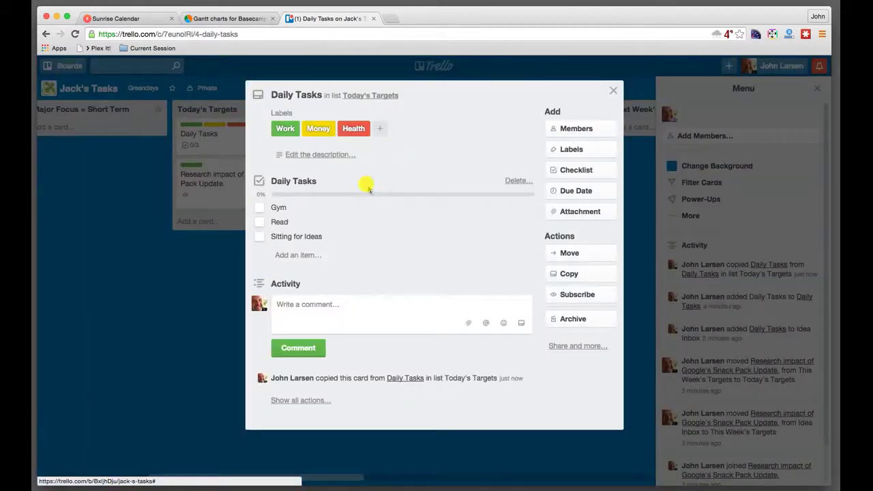
{"action": "left_click", "coordinate": [261, 212]}
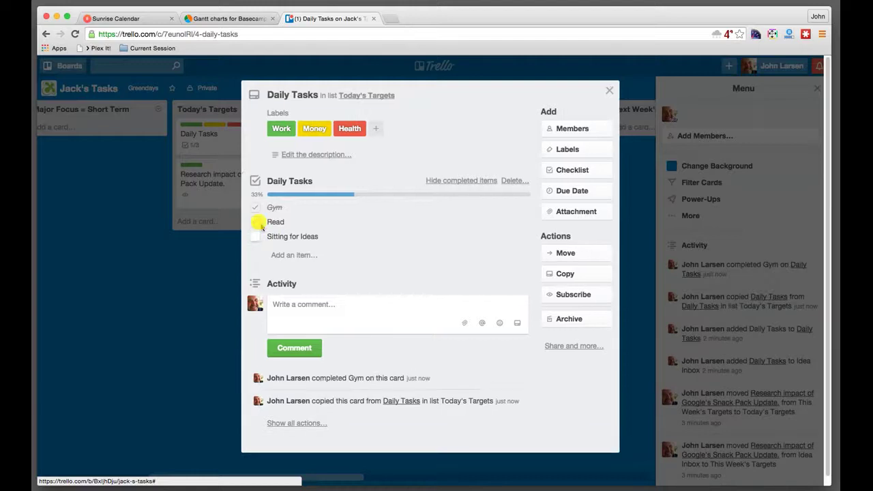
{"action": "left_click", "coordinate": [260, 224]}
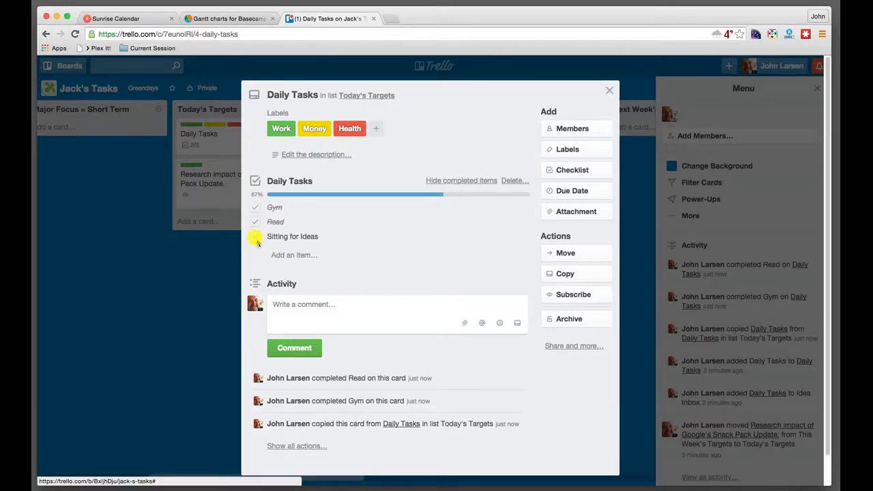
{"action": "left_click", "coordinate": [256, 238]}
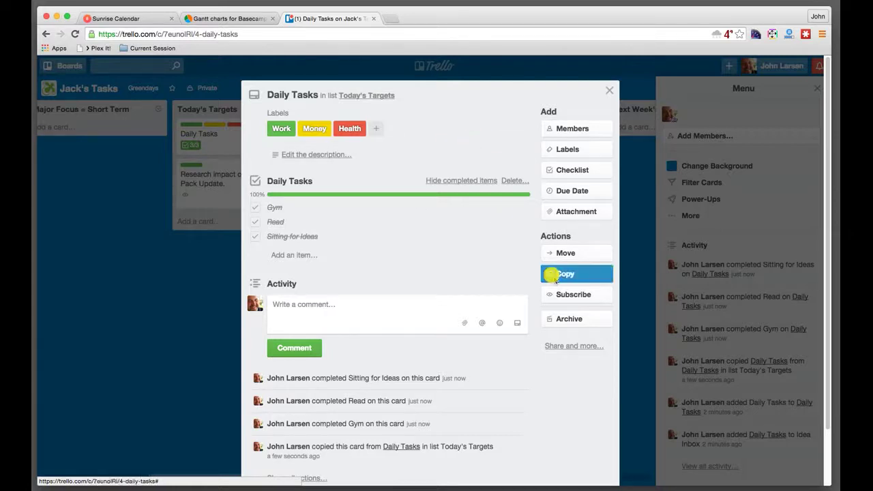
Move the completed "Daily Tasks" card from "Today's Targets" to the "Completed Today" list and close the card.
{"action": "left_click", "coordinate": [572, 258]}
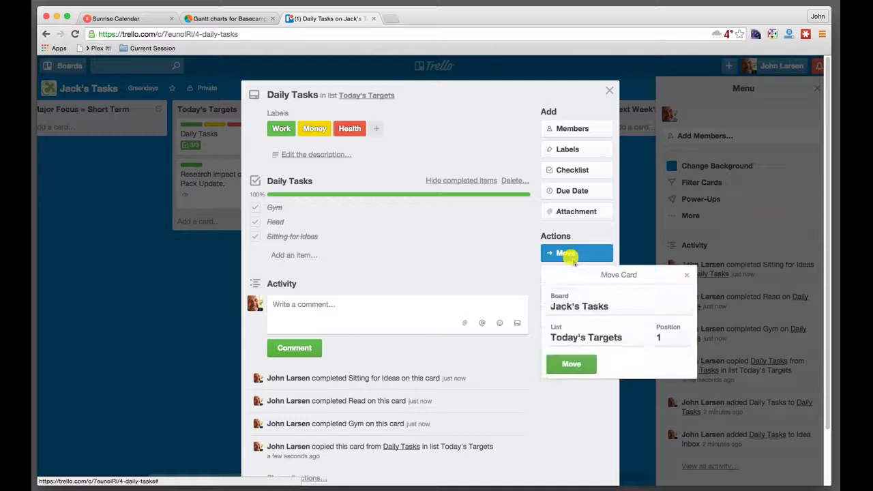
{"action": "left_click", "coordinate": [604, 333]}
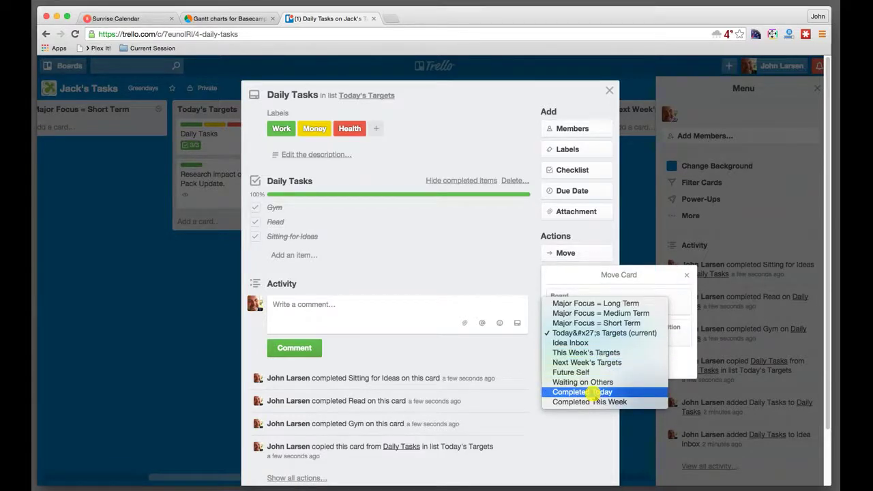
{"action": "left_click", "coordinate": [588, 393]}
{"action": "left_click", "coordinate": [577, 365]}
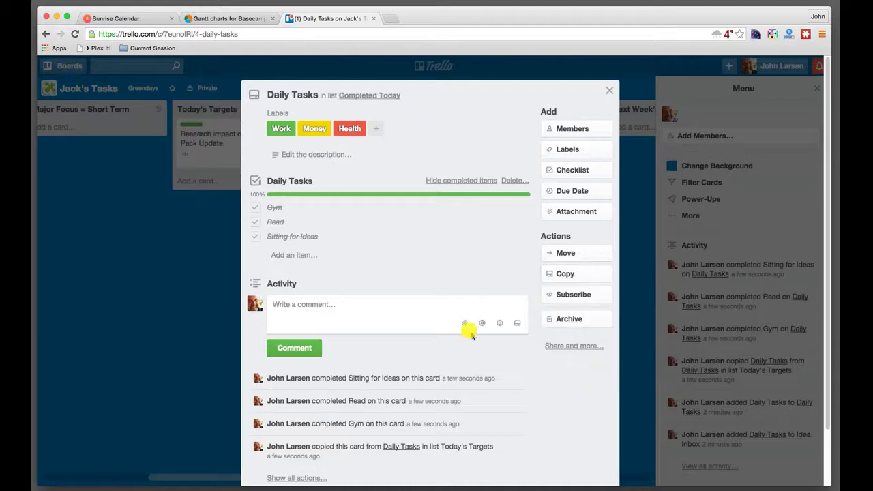
{"action": "left_click", "coordinate": [610, 90]}
Move all cards in the "Completed Today" list to "Completed This Week".
{"action": "scroll", "coordinate": [508, 157], "scroll_direction": "right", "scroll_amount": 10}
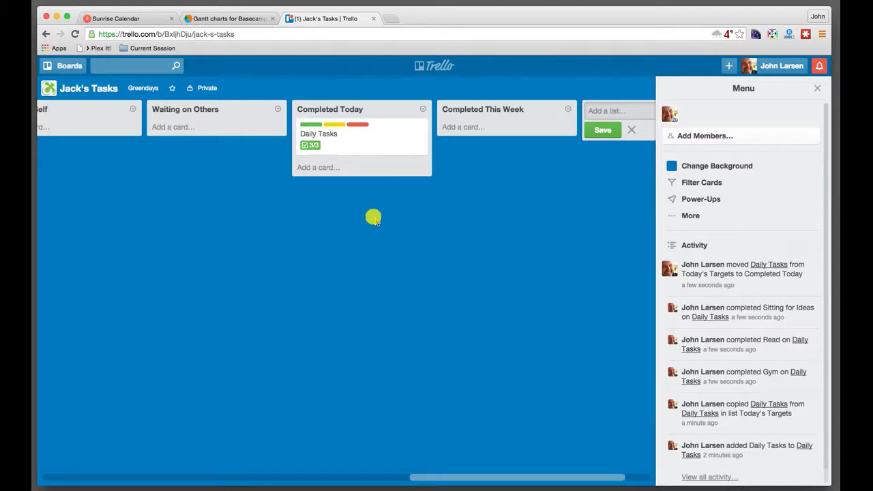
{"action": "scroll", "coordinate": [344, 218], "scroll_direction": "left", "scroll_amount": 15}
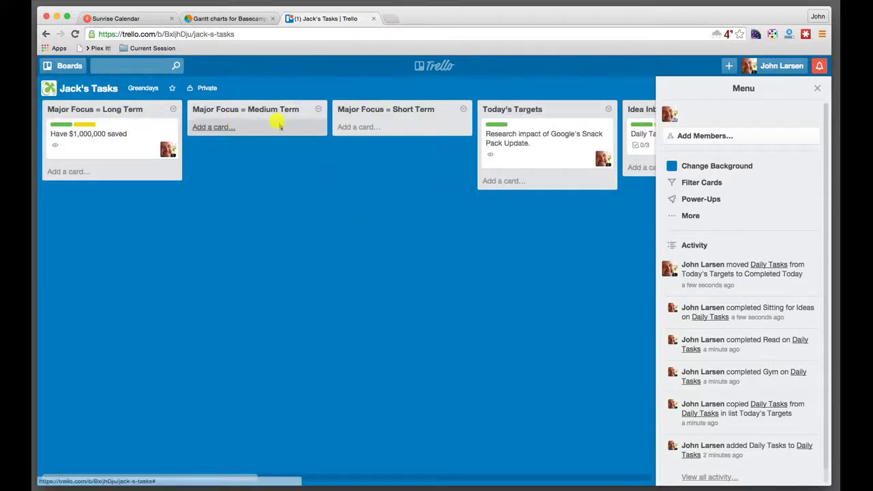
{"action": "scroll", "coordinate": [504, 182], "scroll_direction": "right", "scroll_amount": 15}
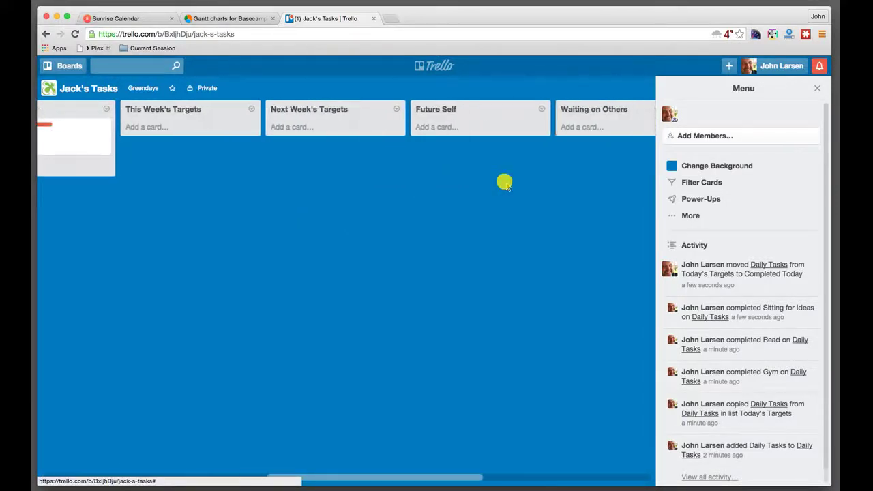
{"action": "scroll", "coordinate": [502, 182], "scroll_direction": "right", "scroll_amount": 1}
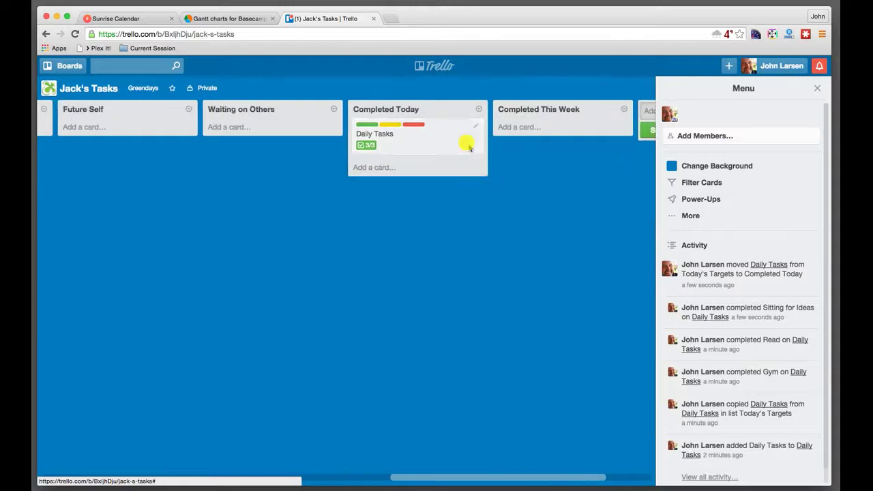
{"action": "left_click", "coordinate": [481, 110]}
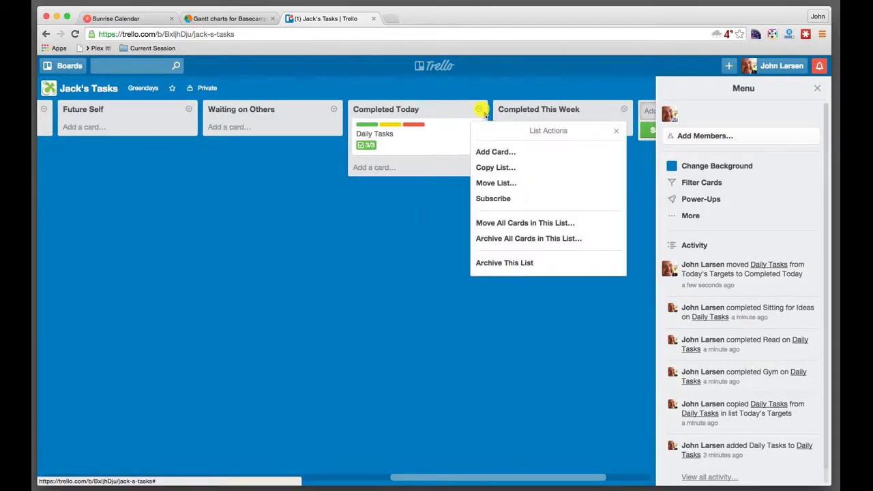
{"action": "left_click", "coordinate": [522, 223]}
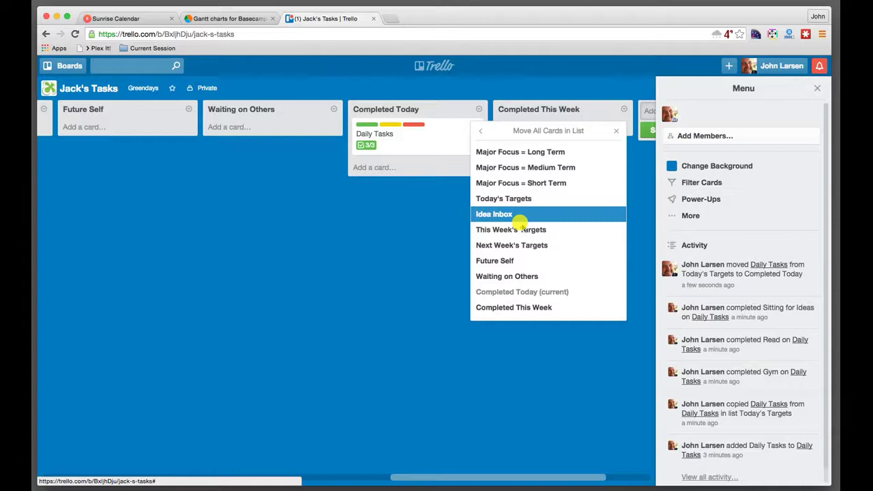
{"action": "left_click", "coordinate": [523, 308]}
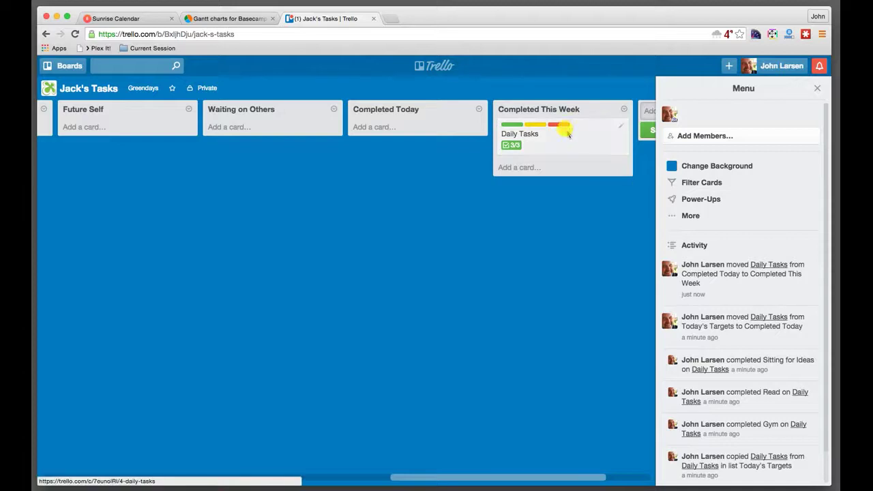
Check the list actions for "Completed This Week", then review all board lists from "Major Focus = Long Term" through "Completed This Week".
{"action": "left_click", "coordinate": [625, 111]}
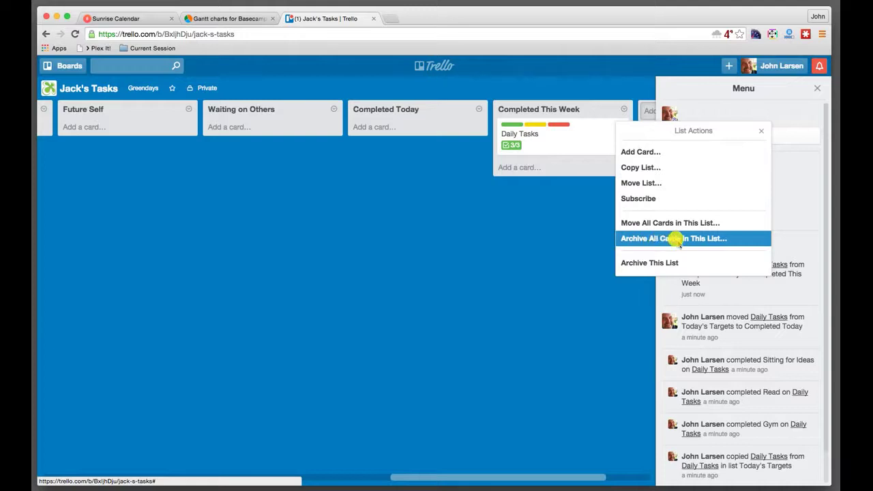
{"action": "left_click", "coordinate": [561, 241]}
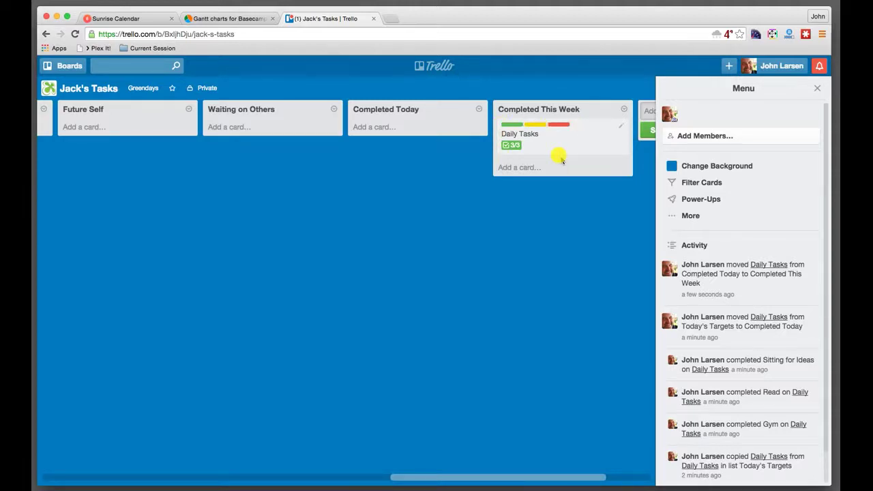
{"action": "scroll", "coordinate": [406, 168], "scroll_direction": "left", "scroll_amount": 15}
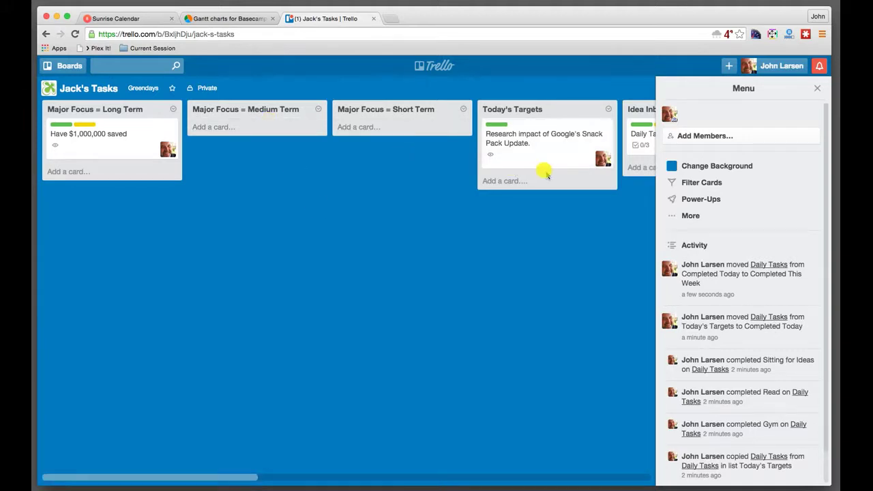
{"action": "scroll", "coordinate": [372, 177], "scroll_direction": "right", "scroll_amount": 5}
{"action": "scroll", "coordinate": [351, 180], "scroll_direction": "right", "scroll_amount": 1}
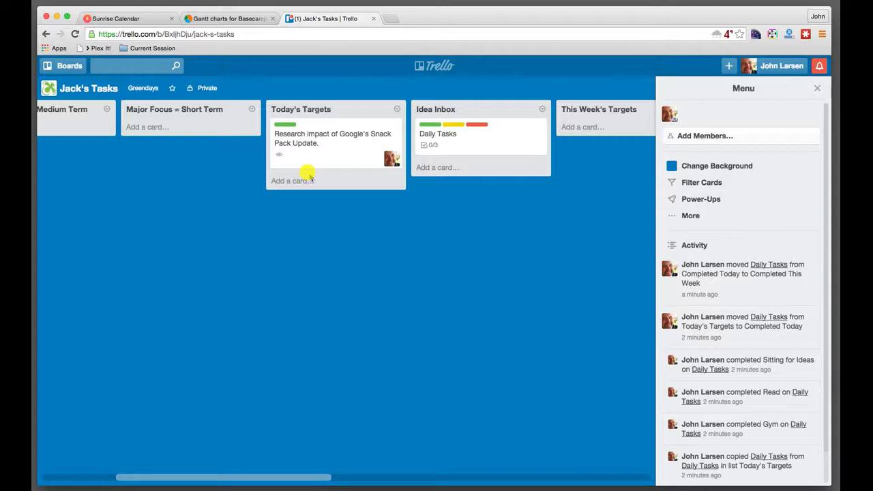
{"action": "scroll", "coordinate": [307, 176], "scroll_direction": "left", "scroll_amount": 5}
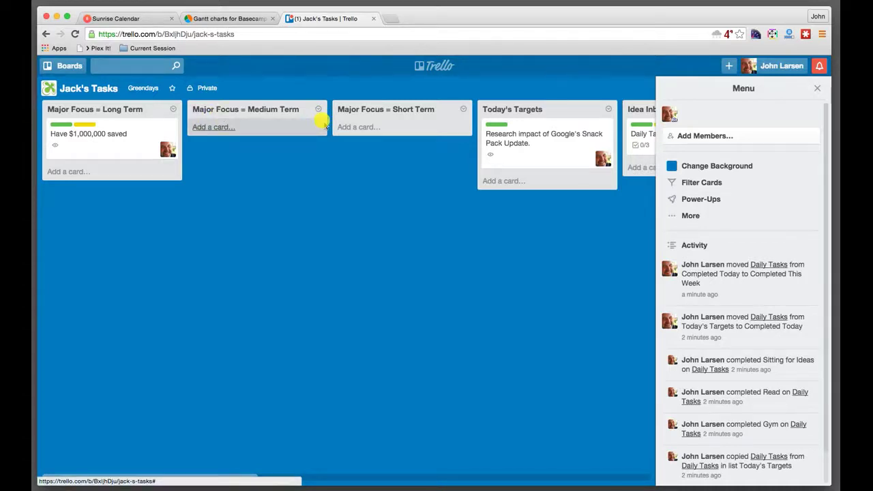
{"action": "scroll", "coordinate": [325, 125], "scroll_direction": "right", "scroll_amount": 10}
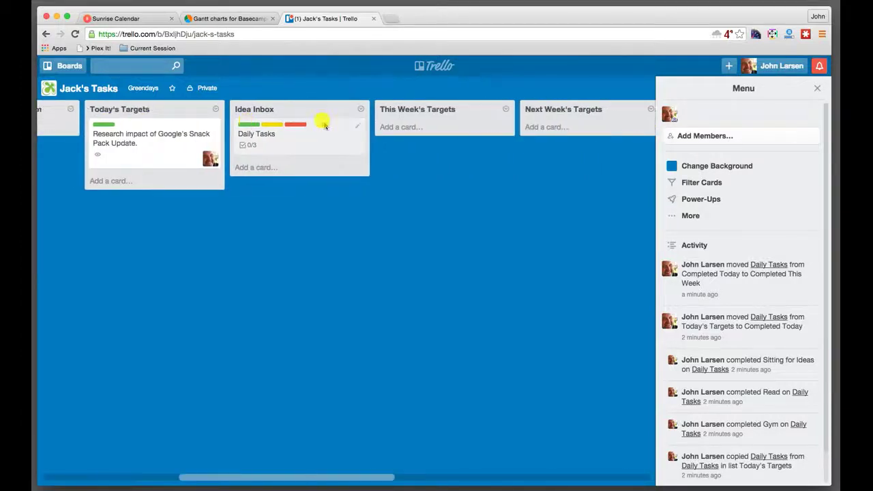
{"action": "scroll", "coordinate": [325, 124], "scroll_direction": "right", "scroll_amount": 7}
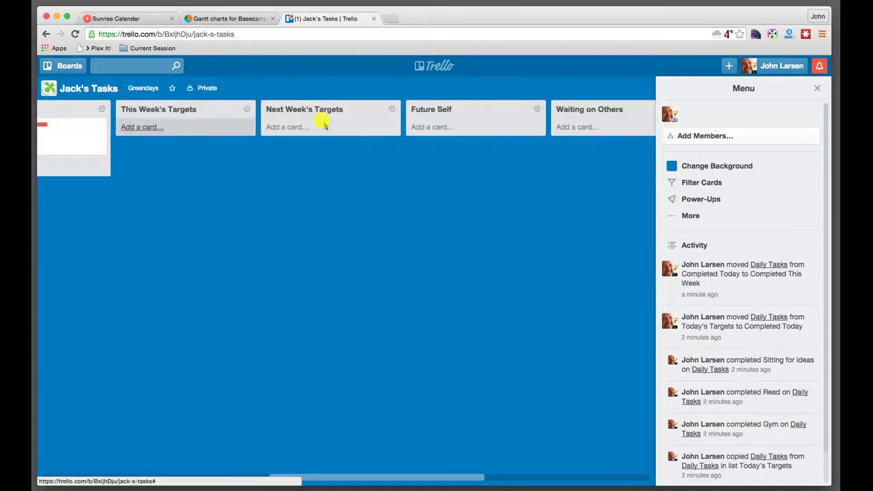
{"action": "scroll", "coordinate": [324, 124], "scroll_direction": "right", "scroll_amount": 2}
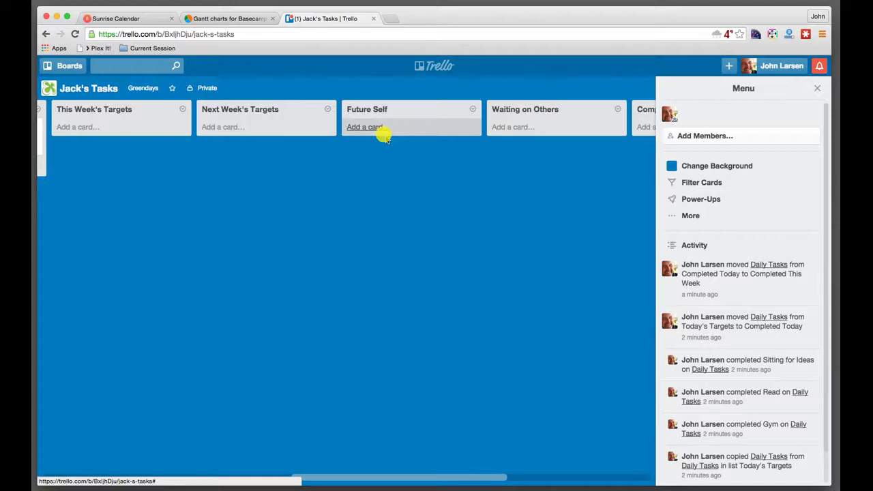
{"action": "scroll", "coordinate": [384, 134], "scroll_direction": "right", "scroll_amount": 4}
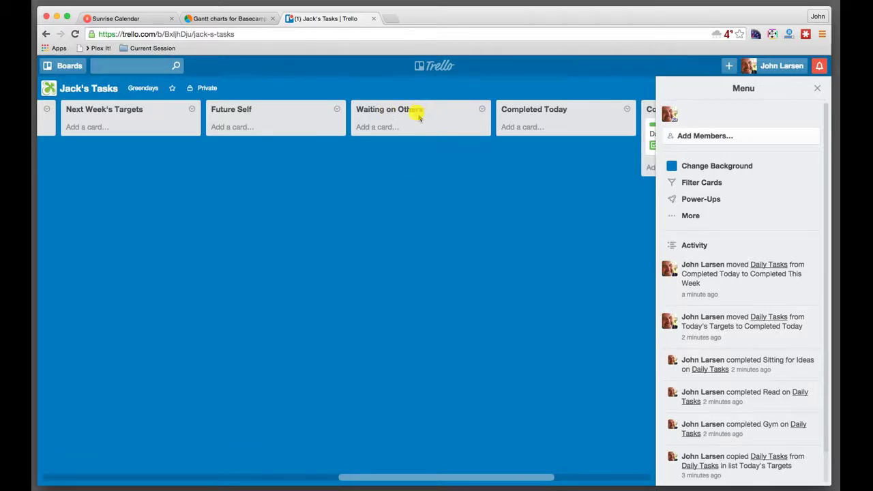
{"action": "scroll", "coordinate": [418, 118], "scroll_direction": "right", "scroll_amount": 6}
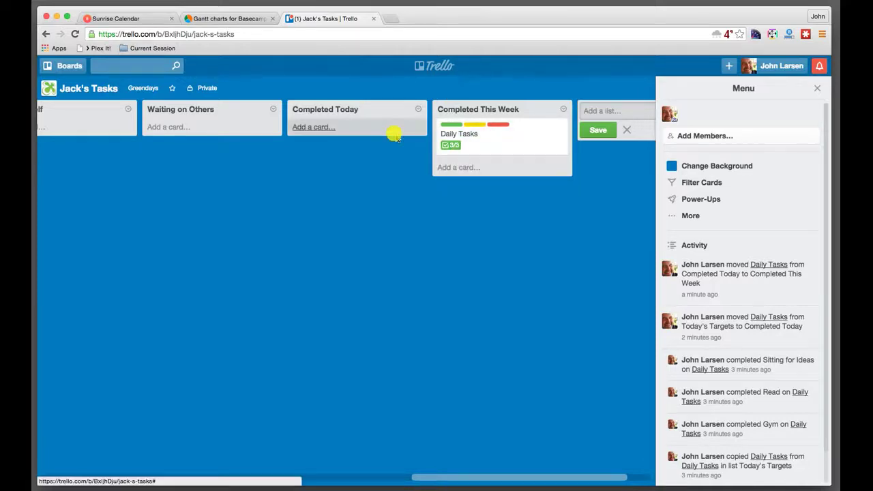
{"action": "scroll", "coordinate": [394, 132], "scroll_direction": "left", "scroll_amount": 20}
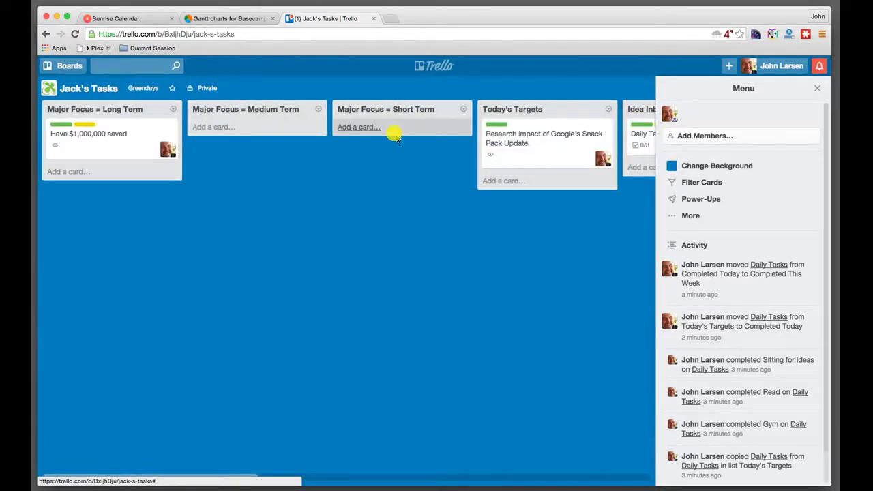